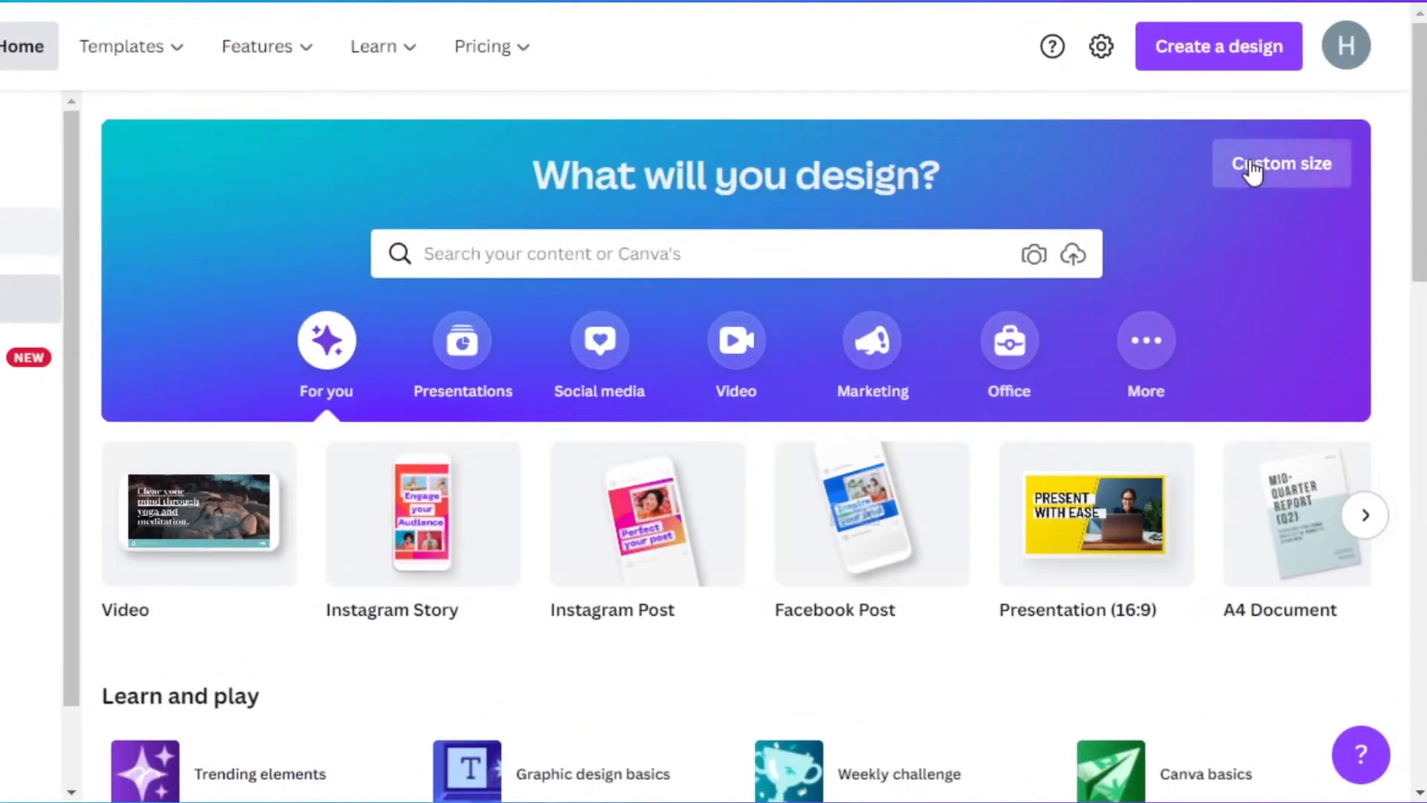
- Start a new blank design from the Video preset
click(1274, 208)
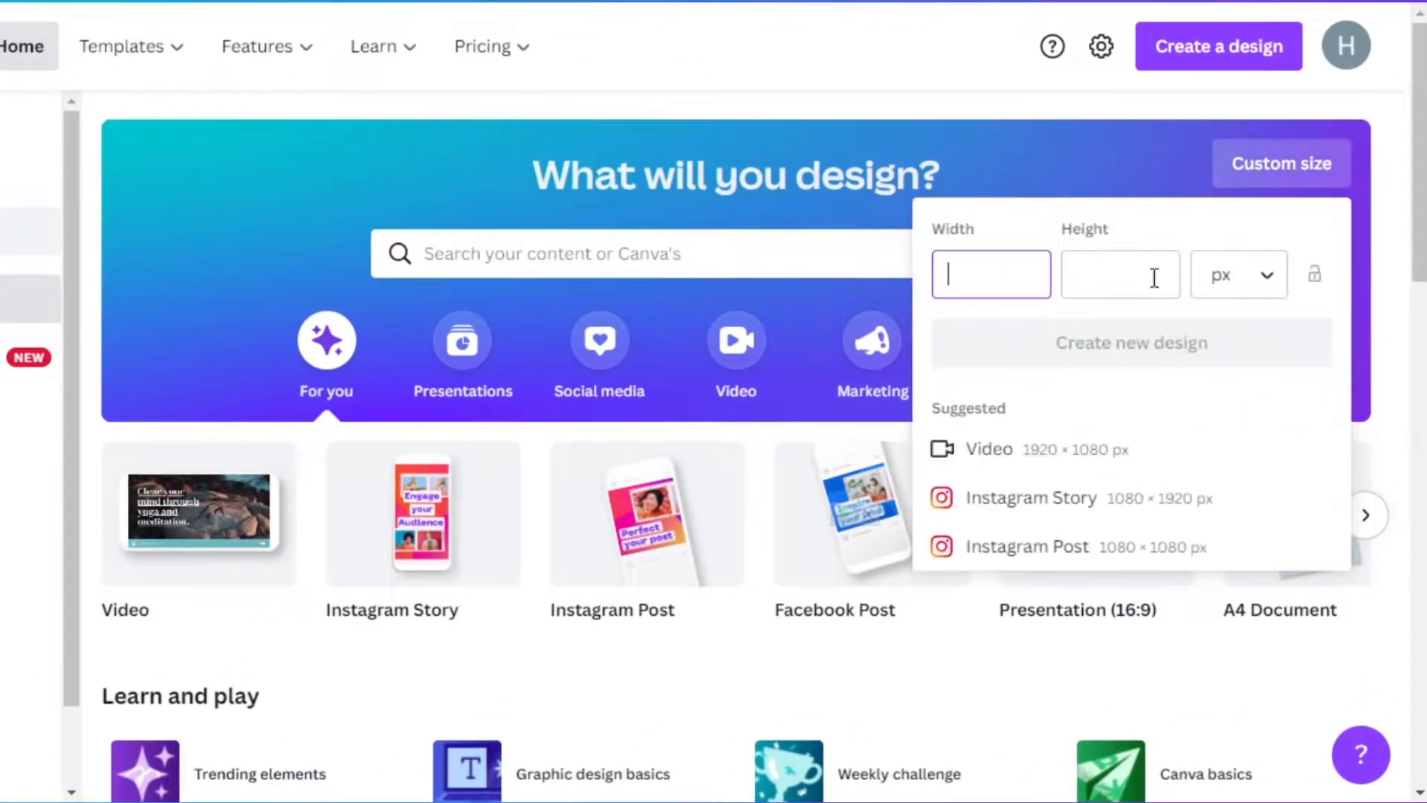
click(1391, 198)
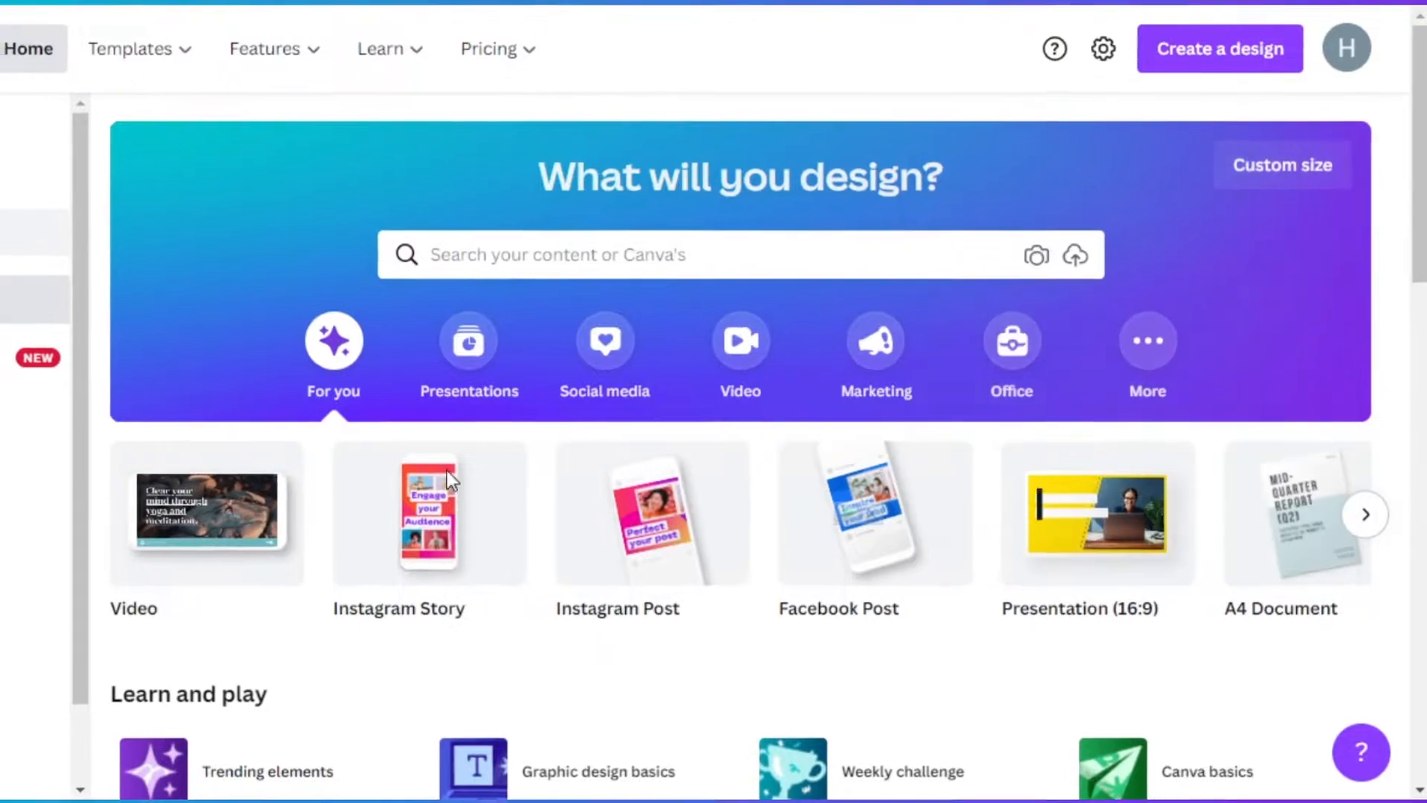
click(224, 485)
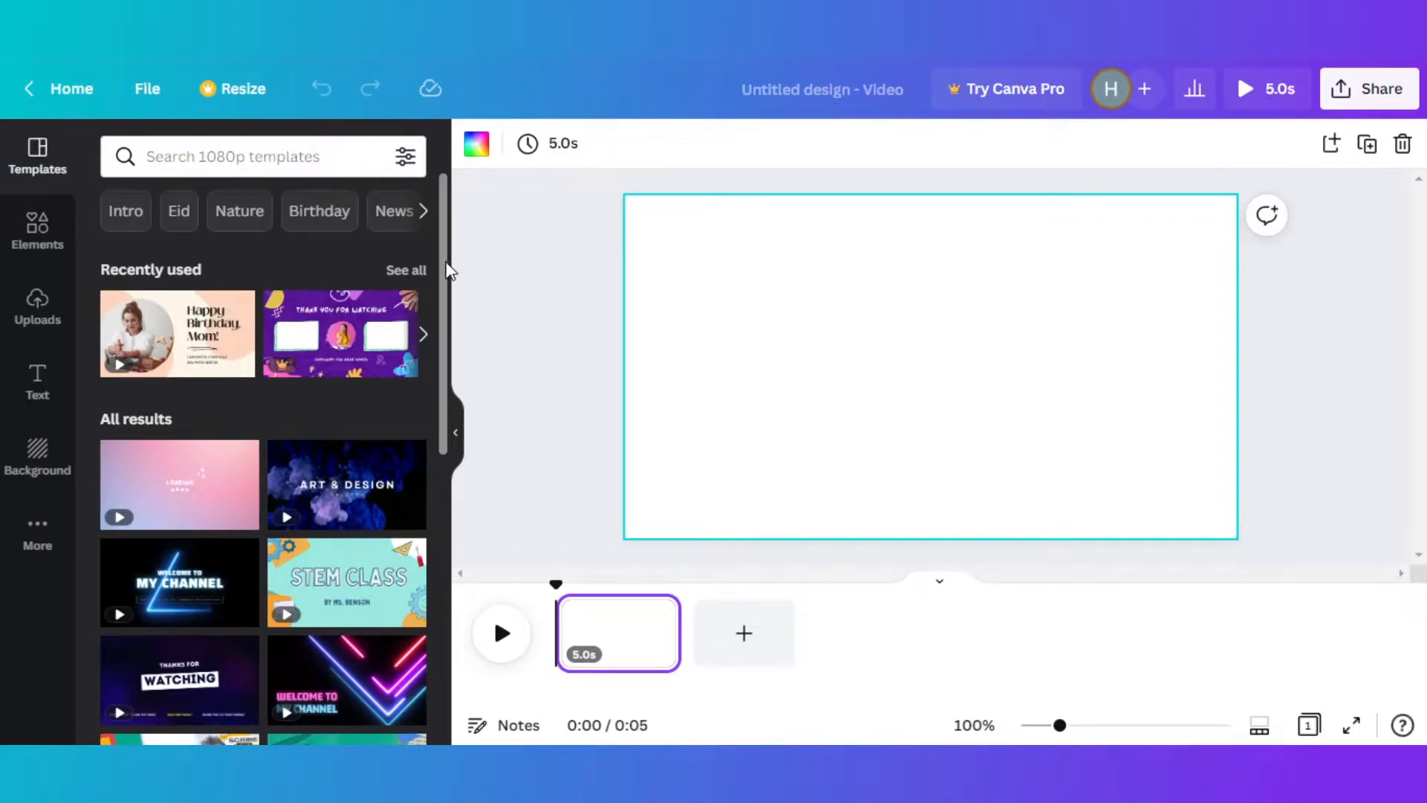
- Examine the template list, the timeline, and the blank page's timing and background colour options
drag(440, 253, 449, 175)
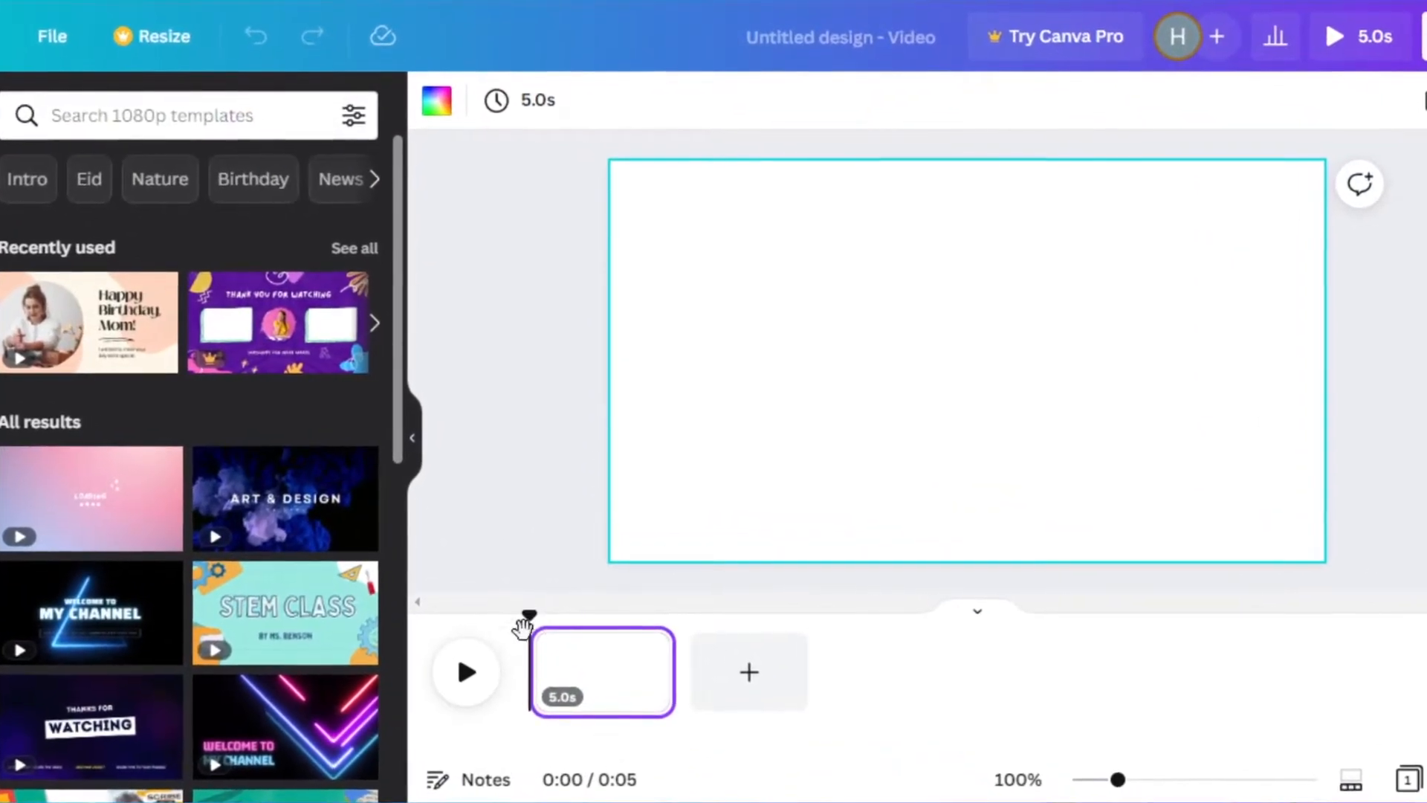
drag(529, 612, 446, 640)
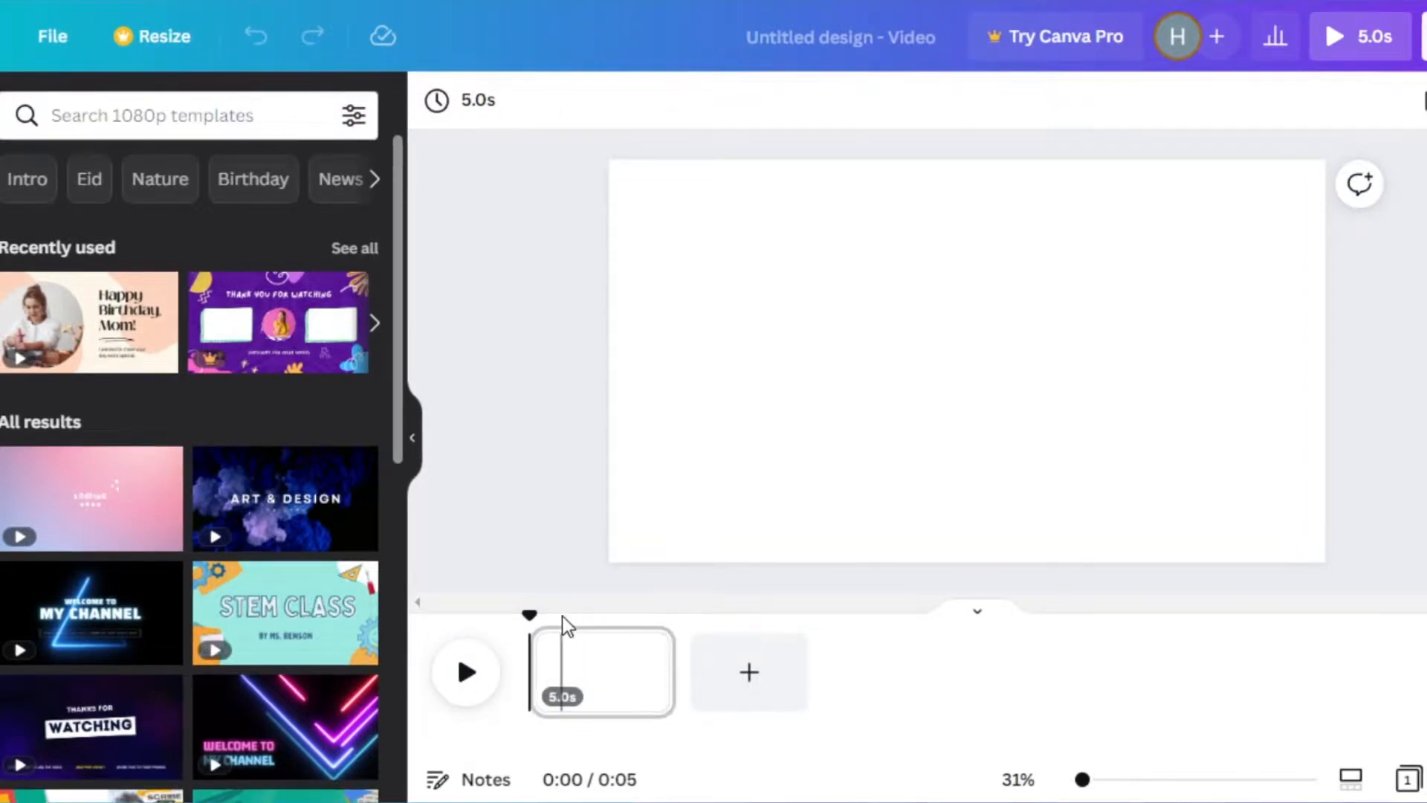
mouse_move(673, 666)
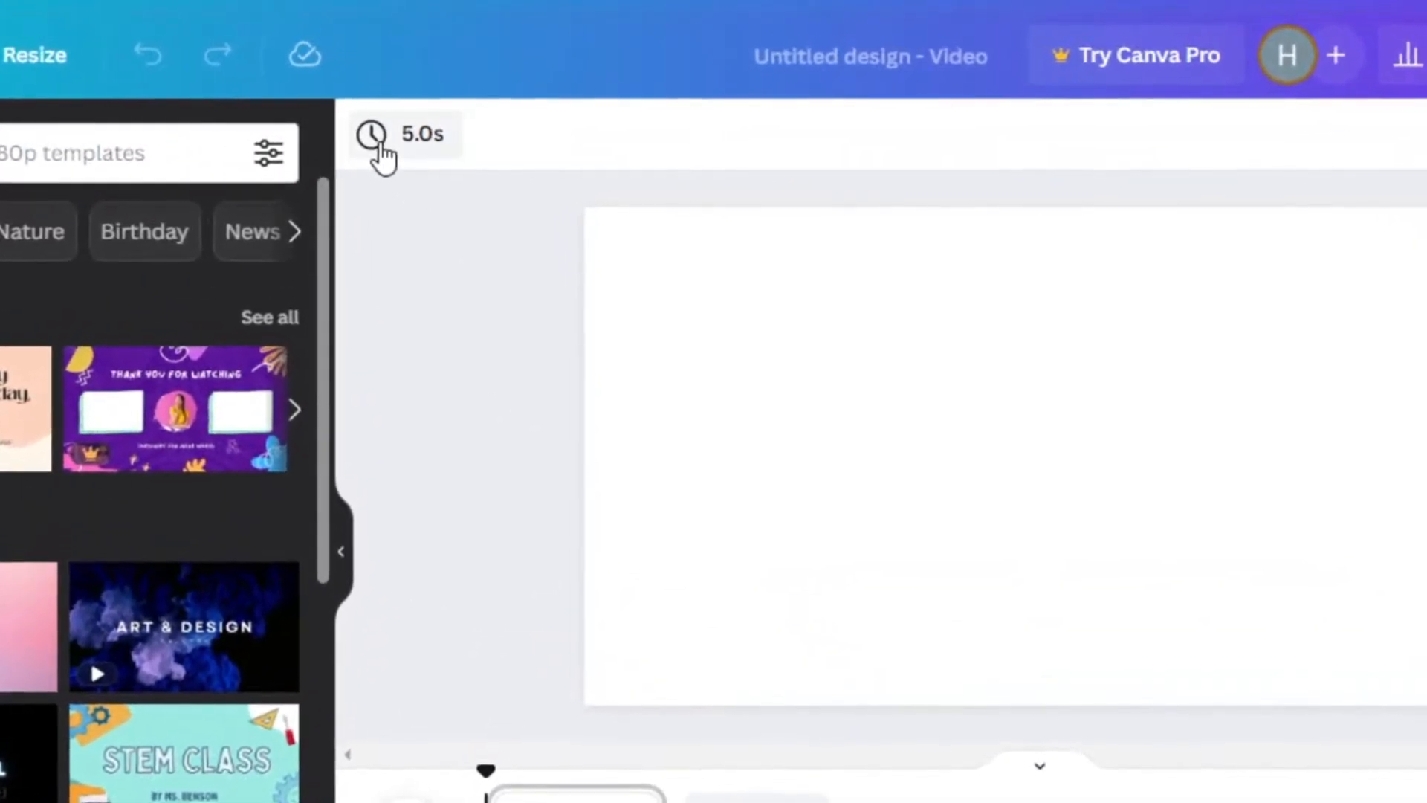
click(440, 104)
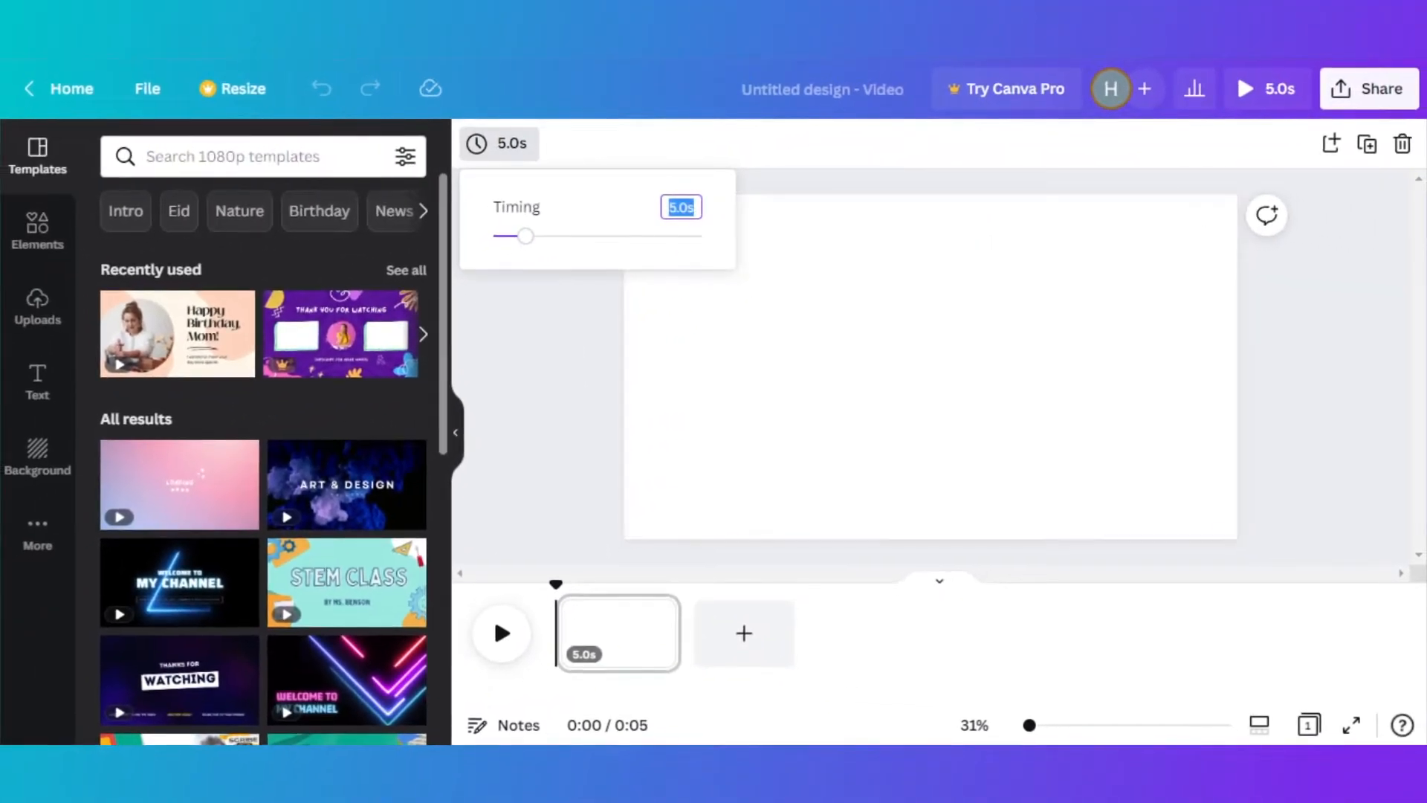
click(506, 319)
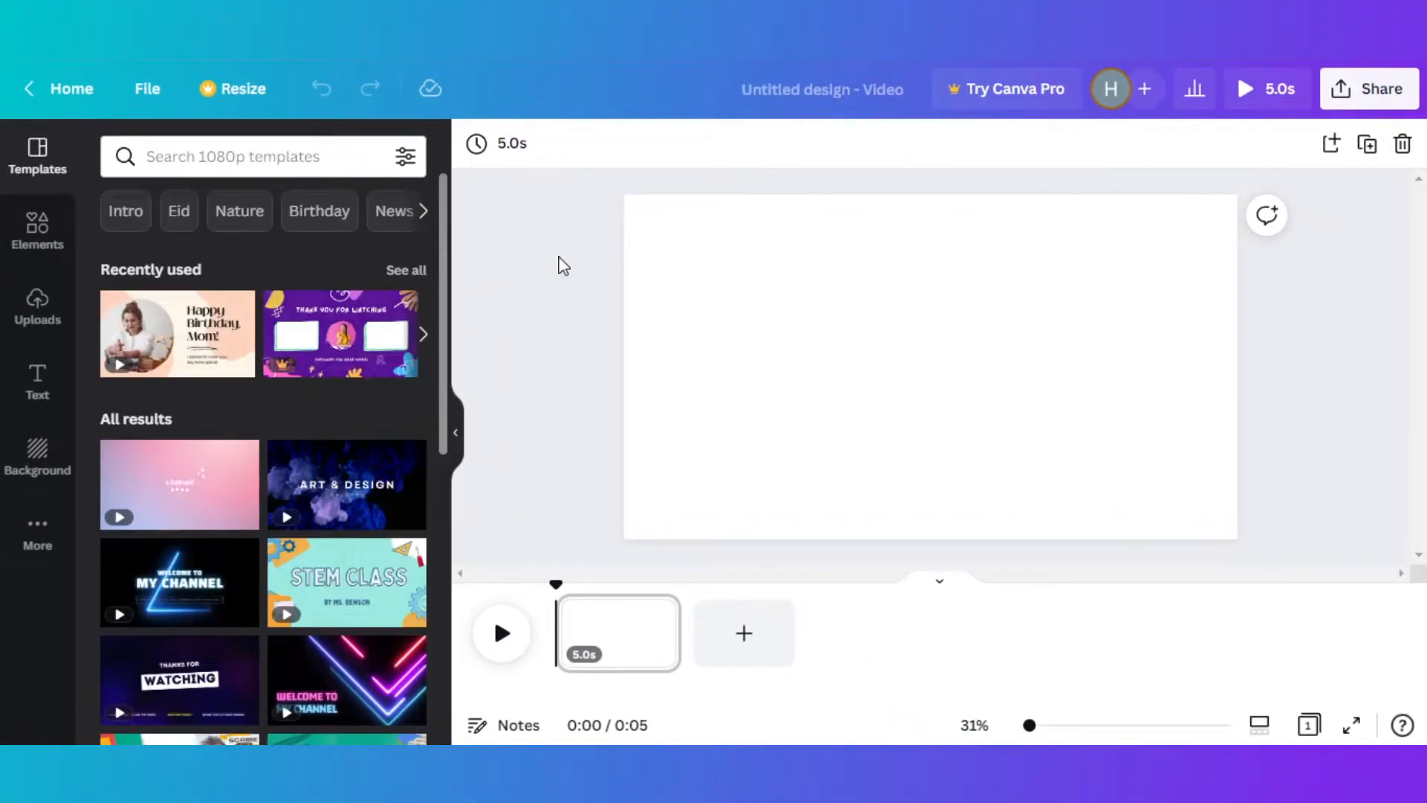
click(733, 294)
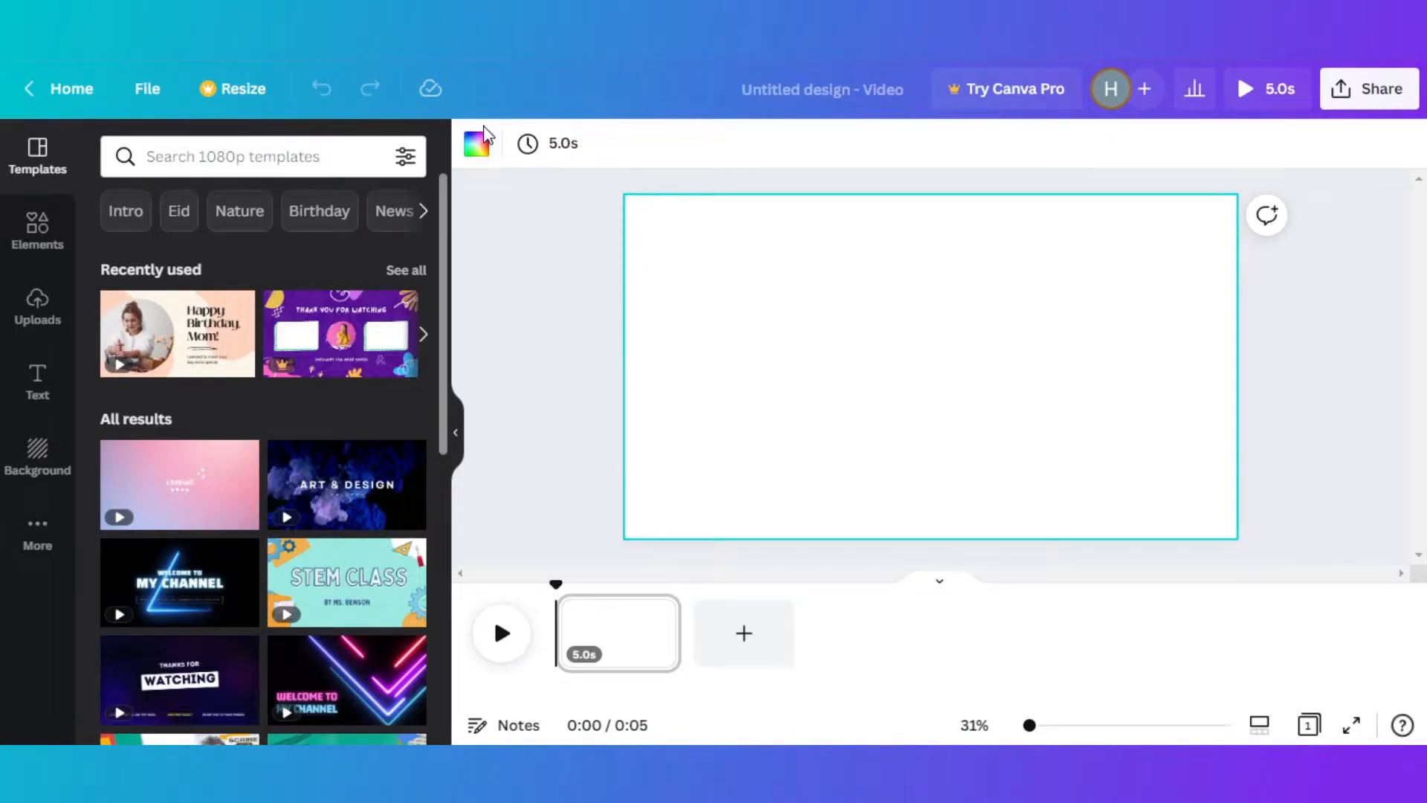
click(477, 145)
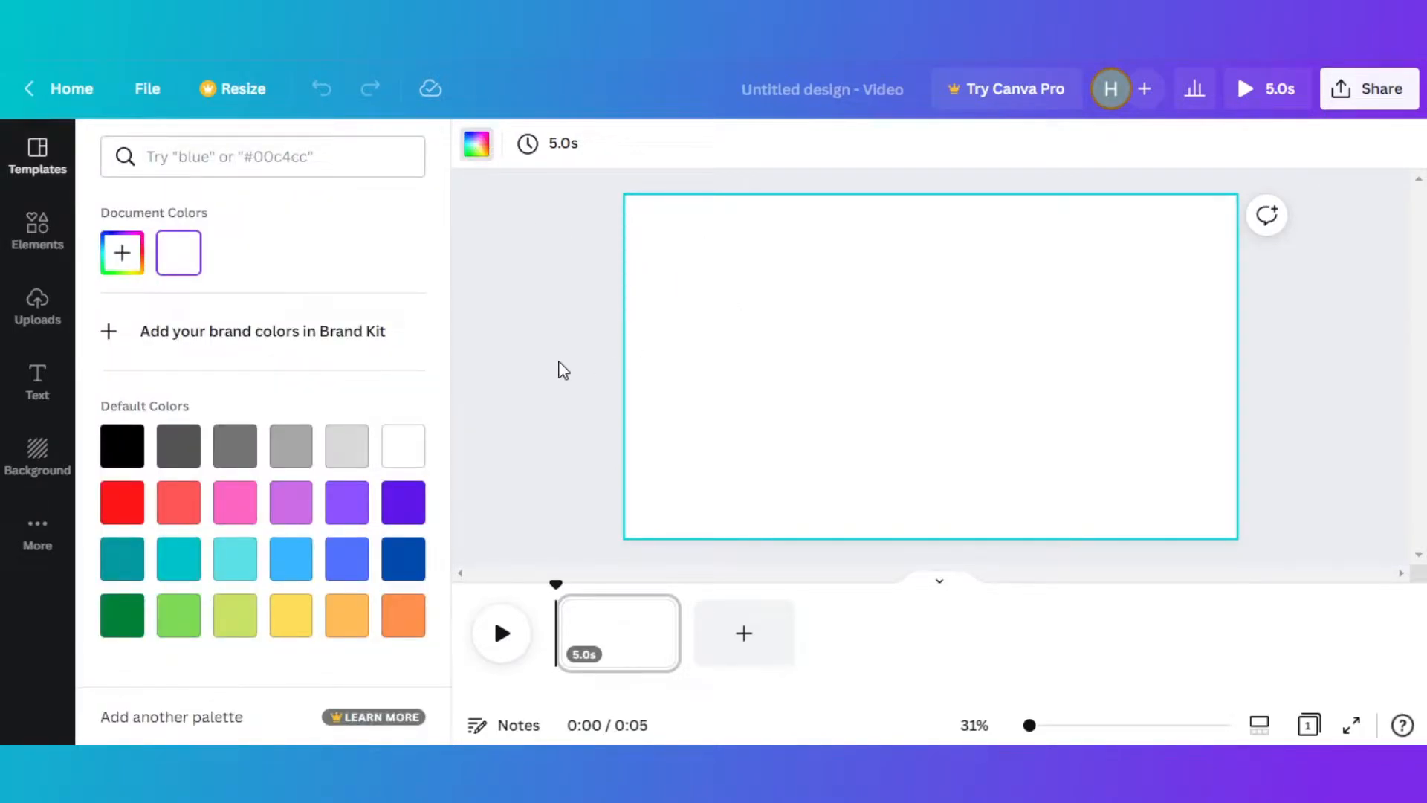
click(477, 145)
- Extend the blank page's duration on the timeline to 10.0 seconds
drag(671, 641, 799, 643)
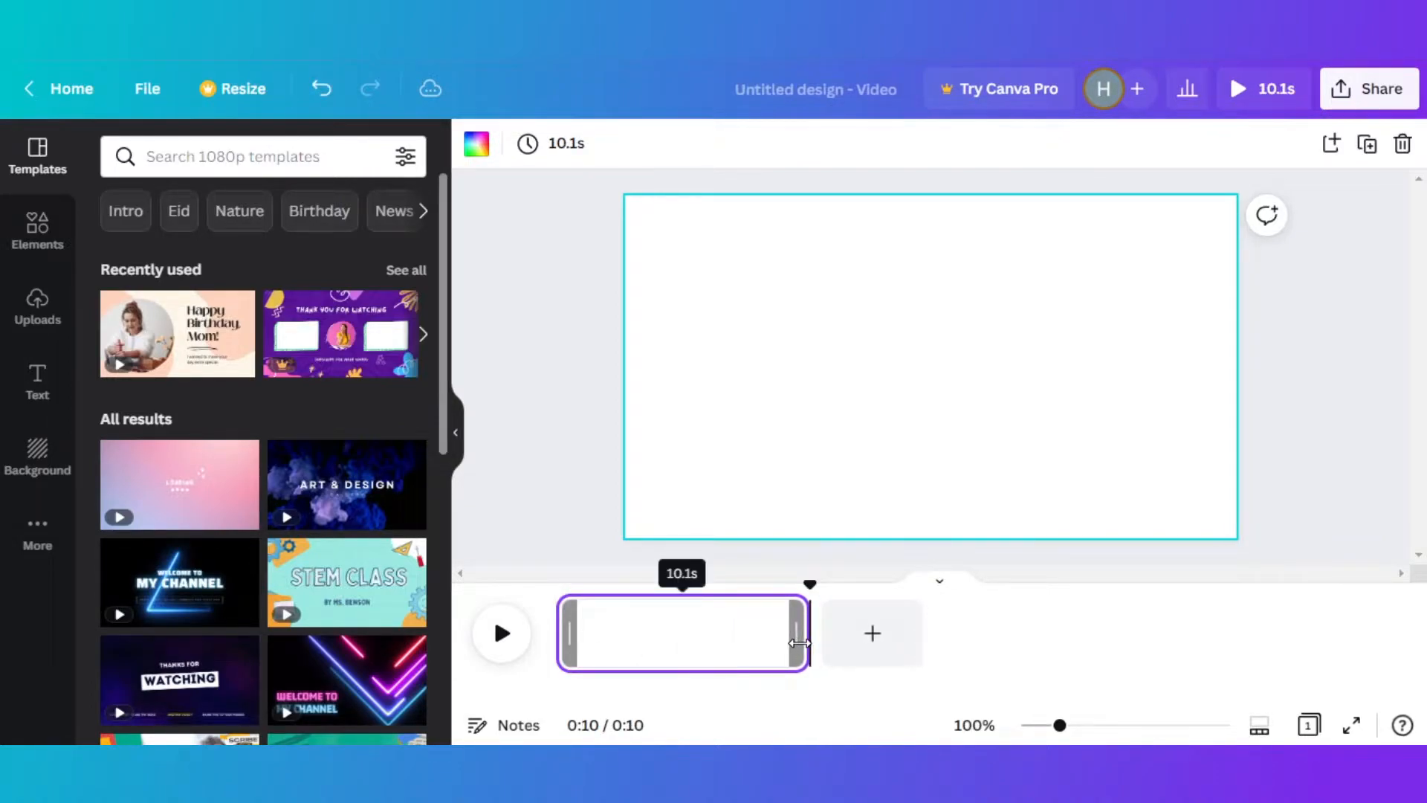
drag(794, 642, 793, 643)
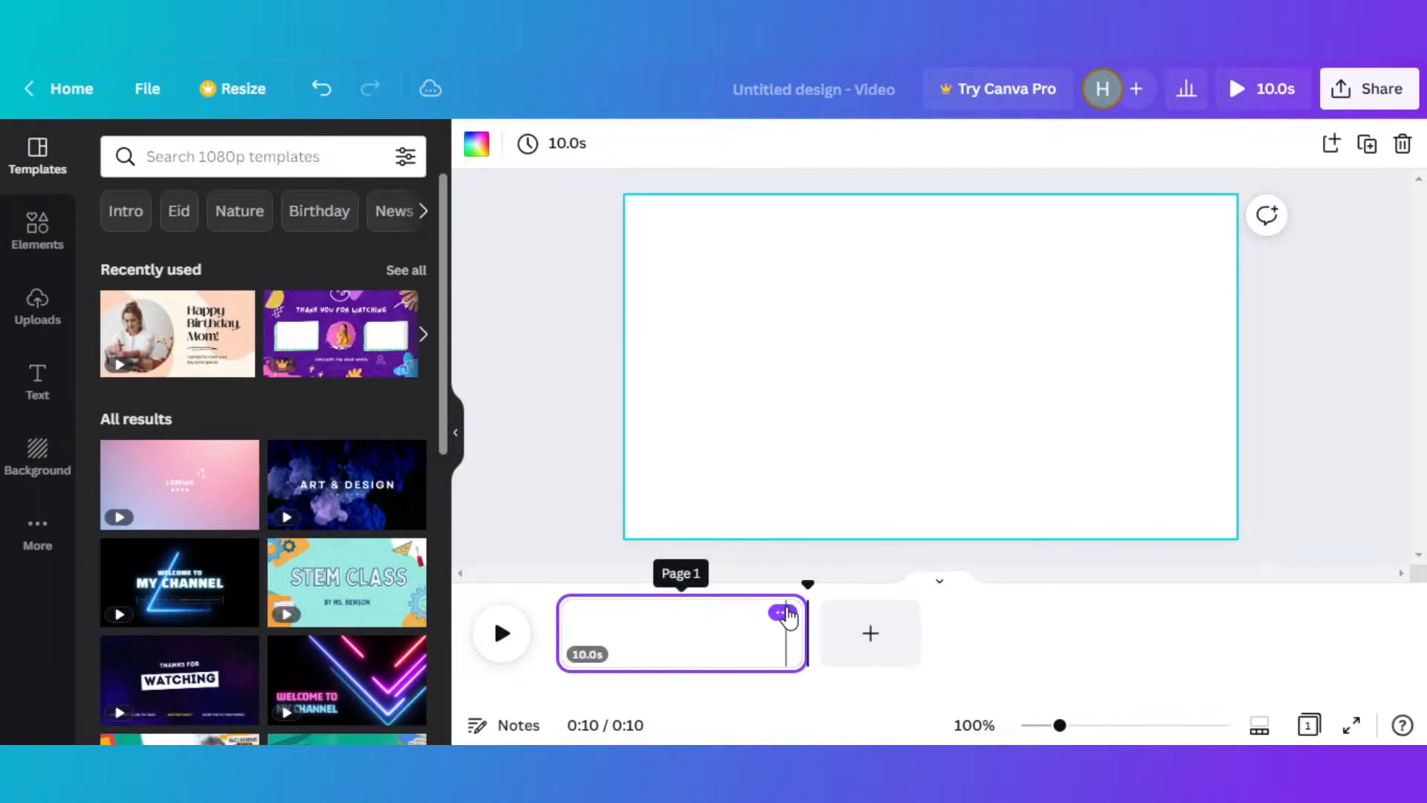
- Add a second page, try durations of 10.5 and 2.6 seconds for it, and delete that page
click(885, 634)
drag(947, 632, 1084, 622)
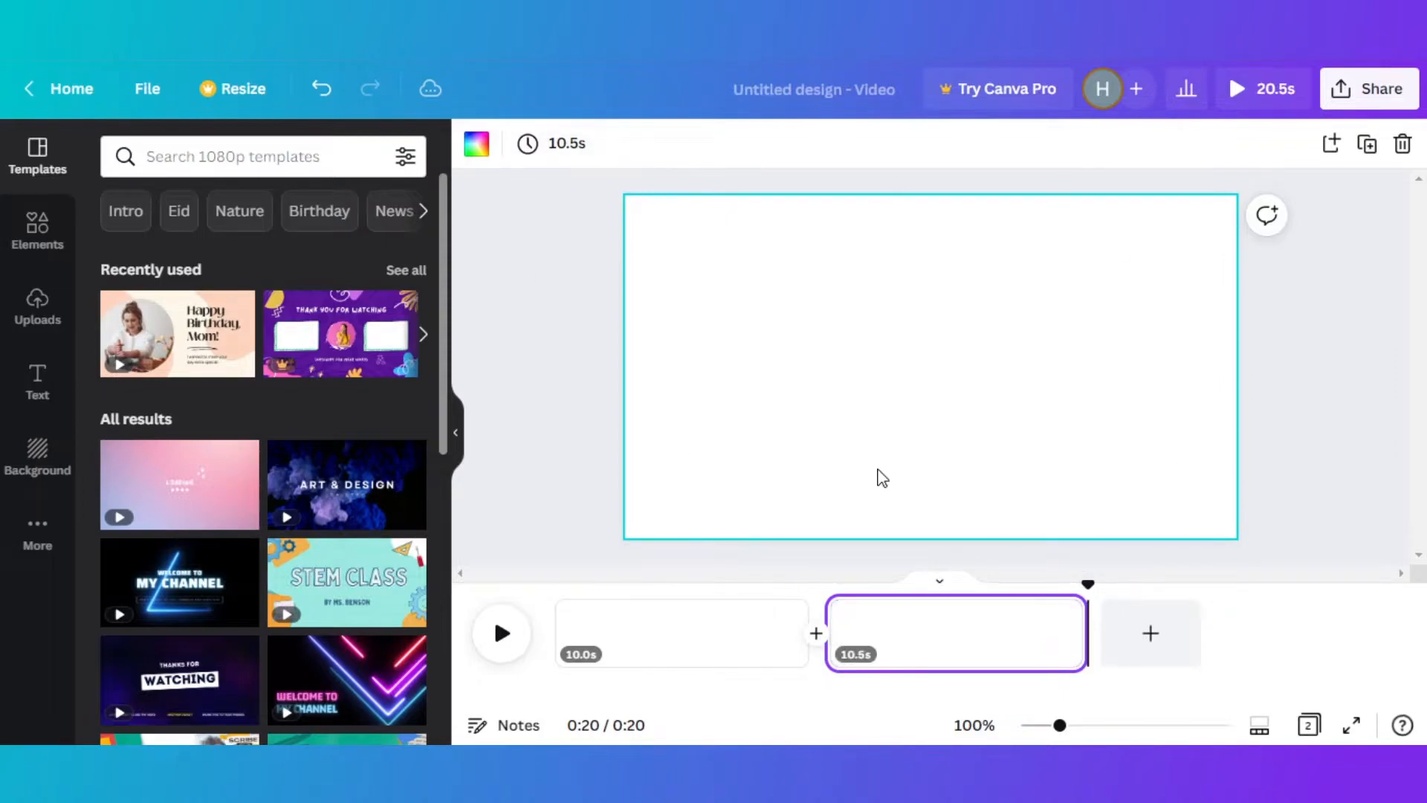
drag(1085, 631, 894, 632)
click(871, 613)
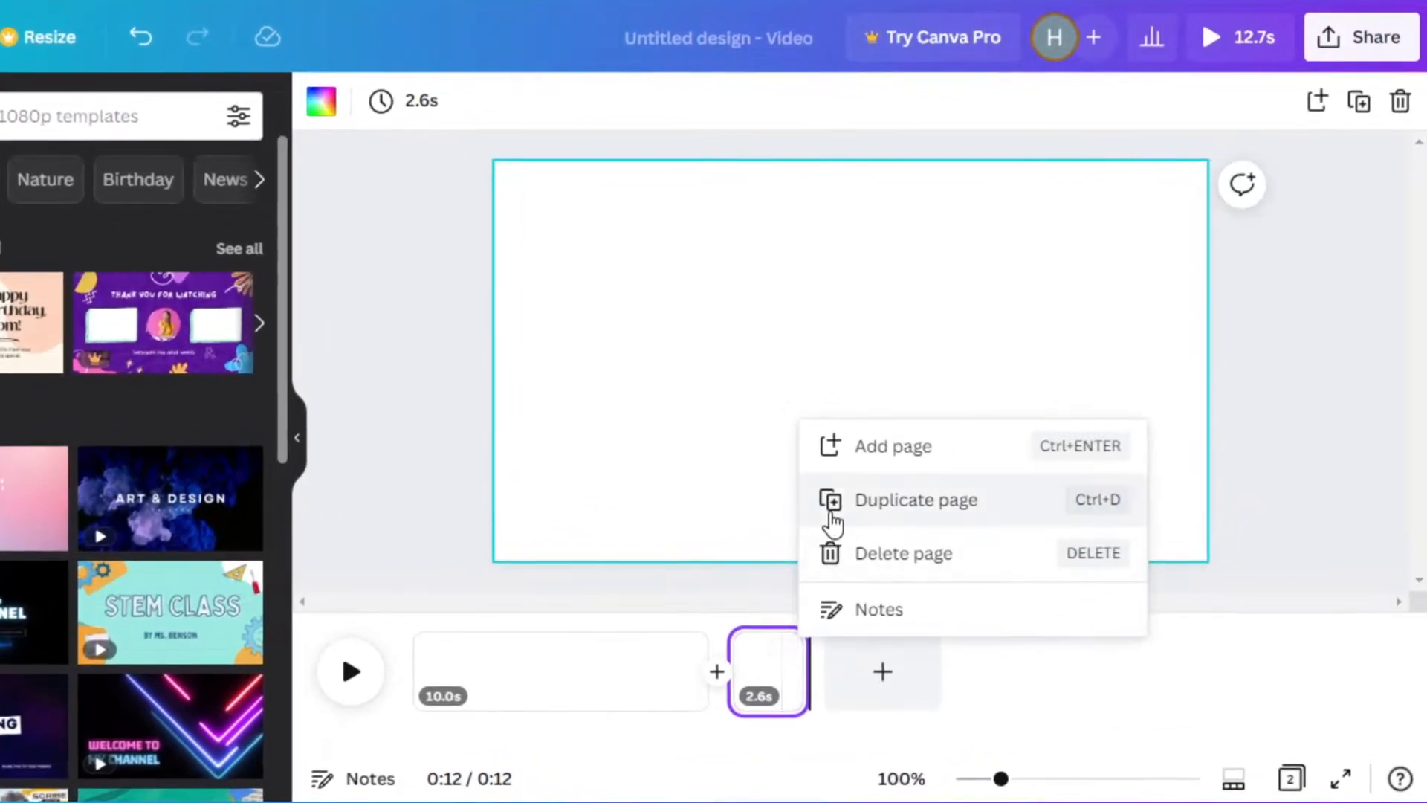
click(857, 571)
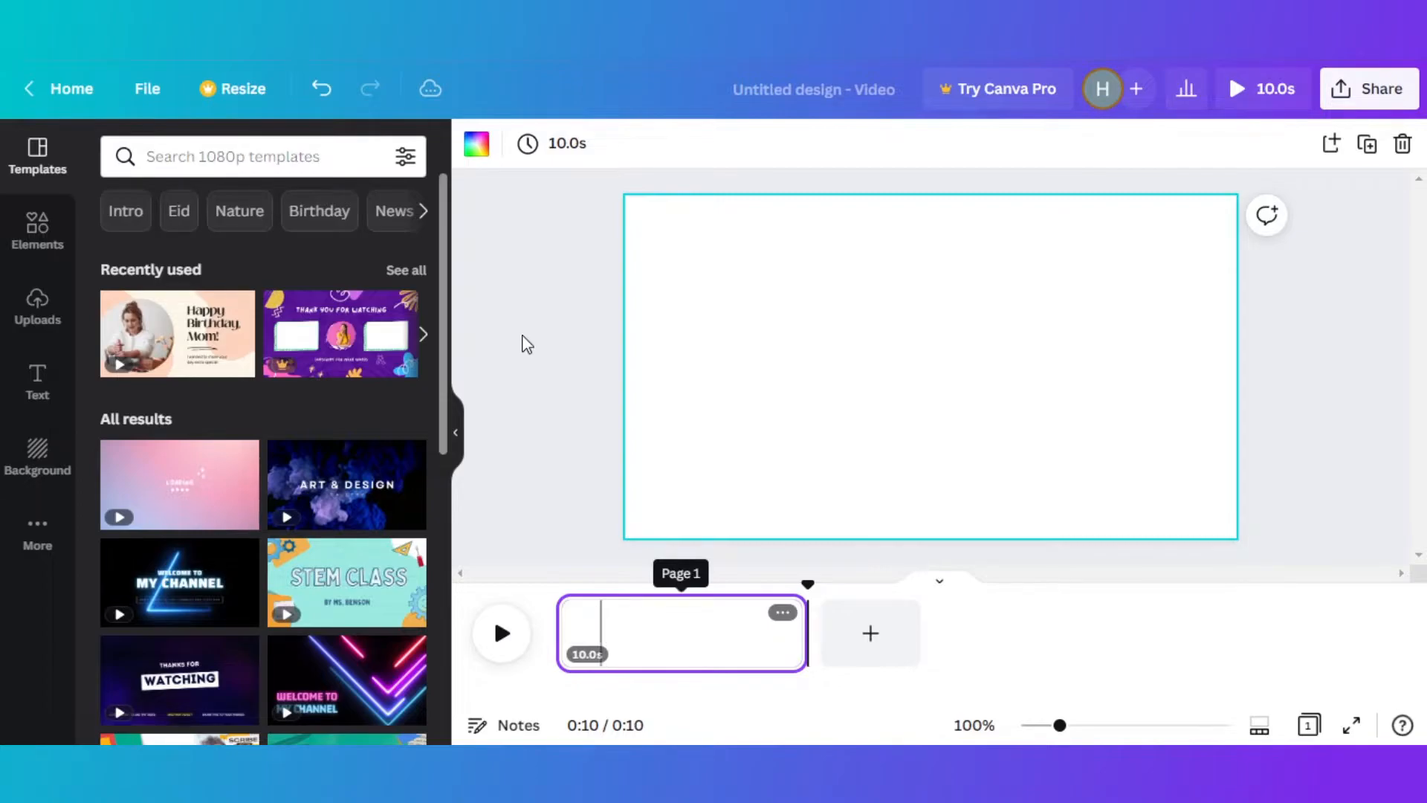
- Browse the available video templates and check their colour and language filter options
drag(443, 236, 443, 487)
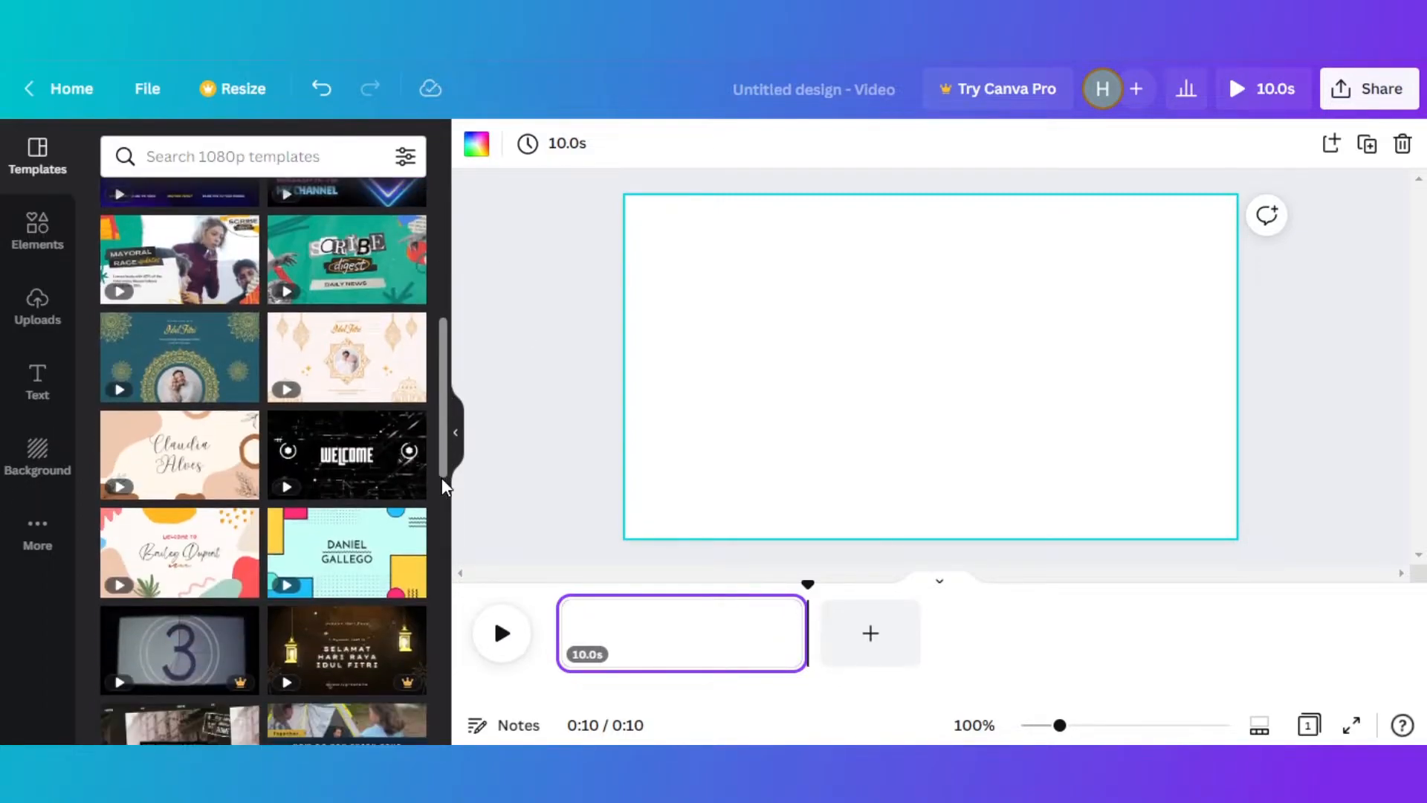
drag(445, 401, 441, 558)
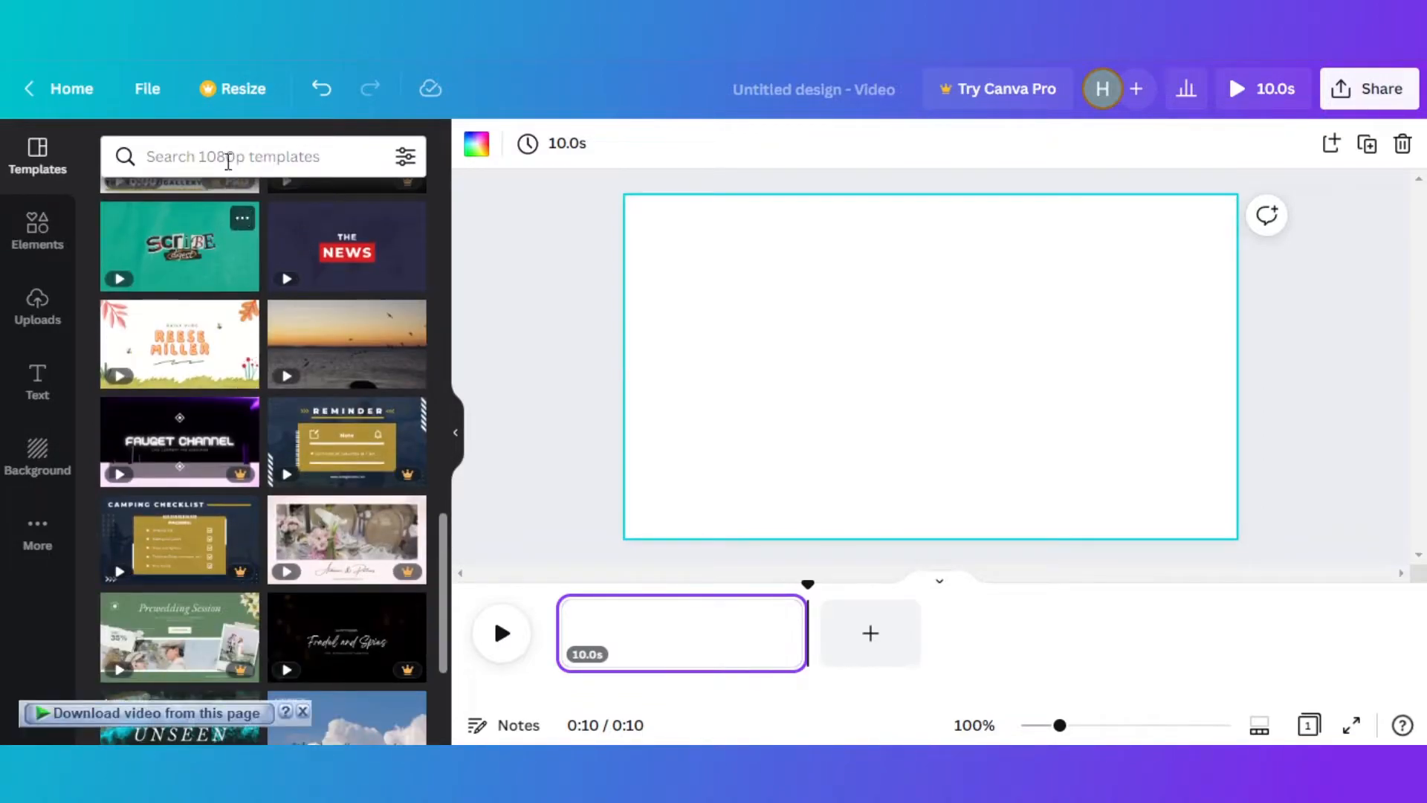
click(260, 157)
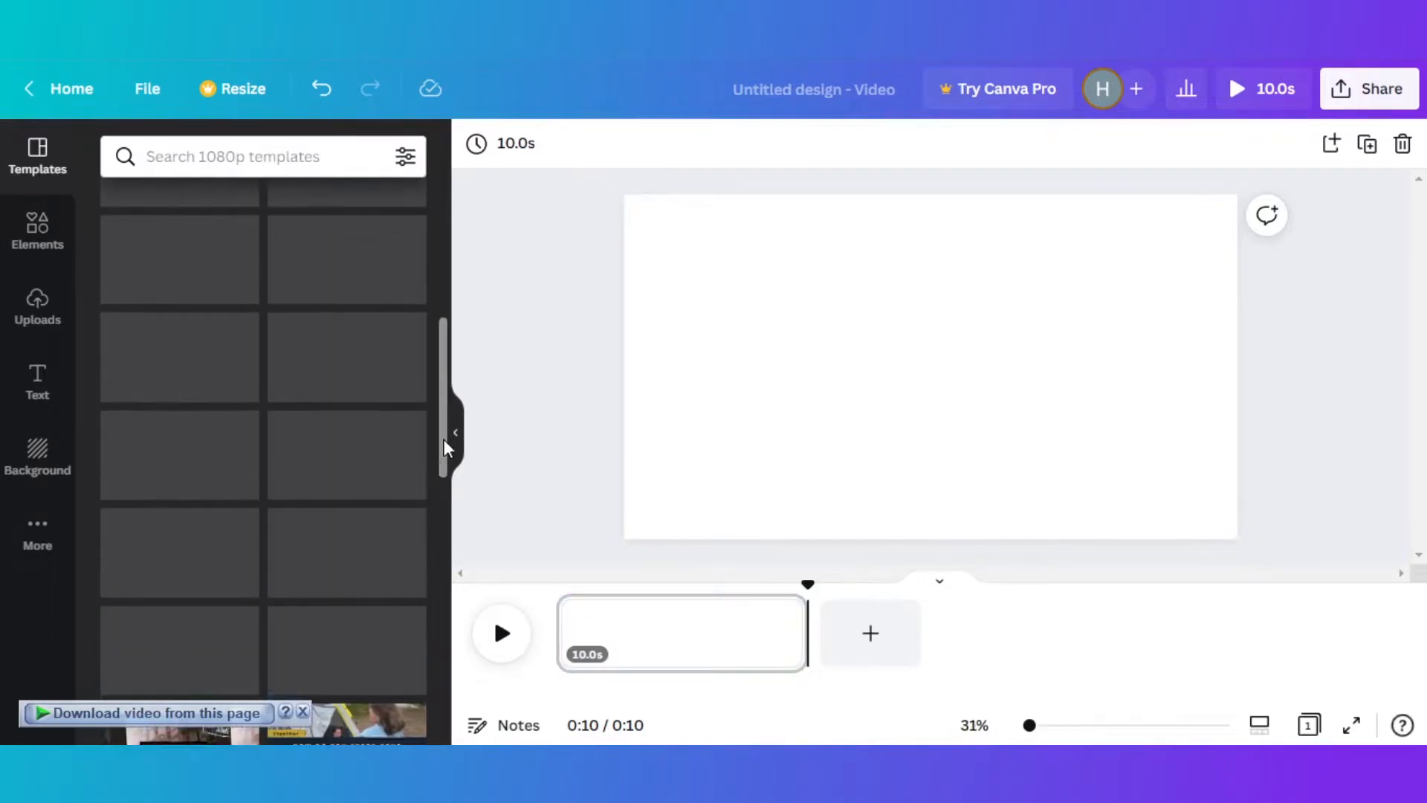
drag(443, 438, 446, 667)
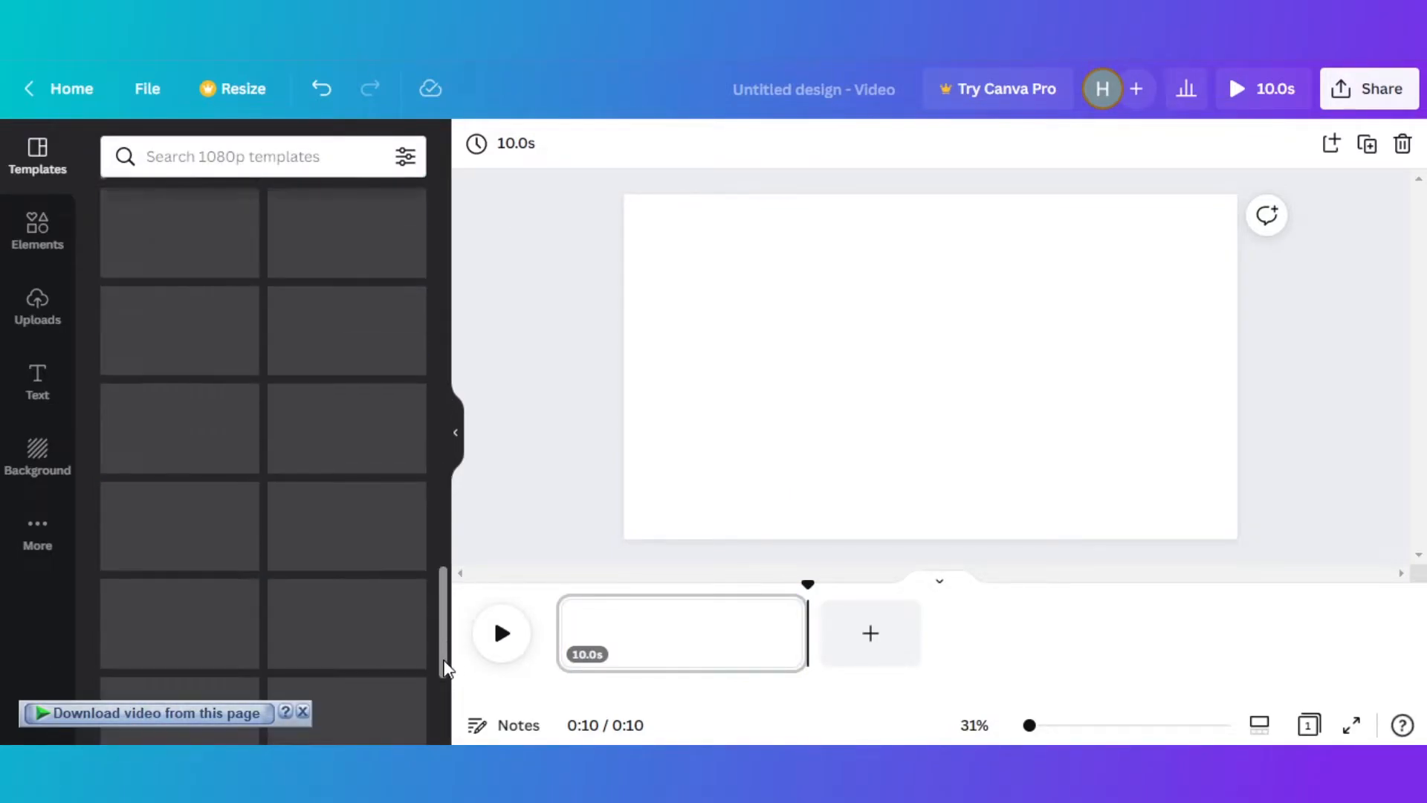
drag(444, 603, 445, 529)
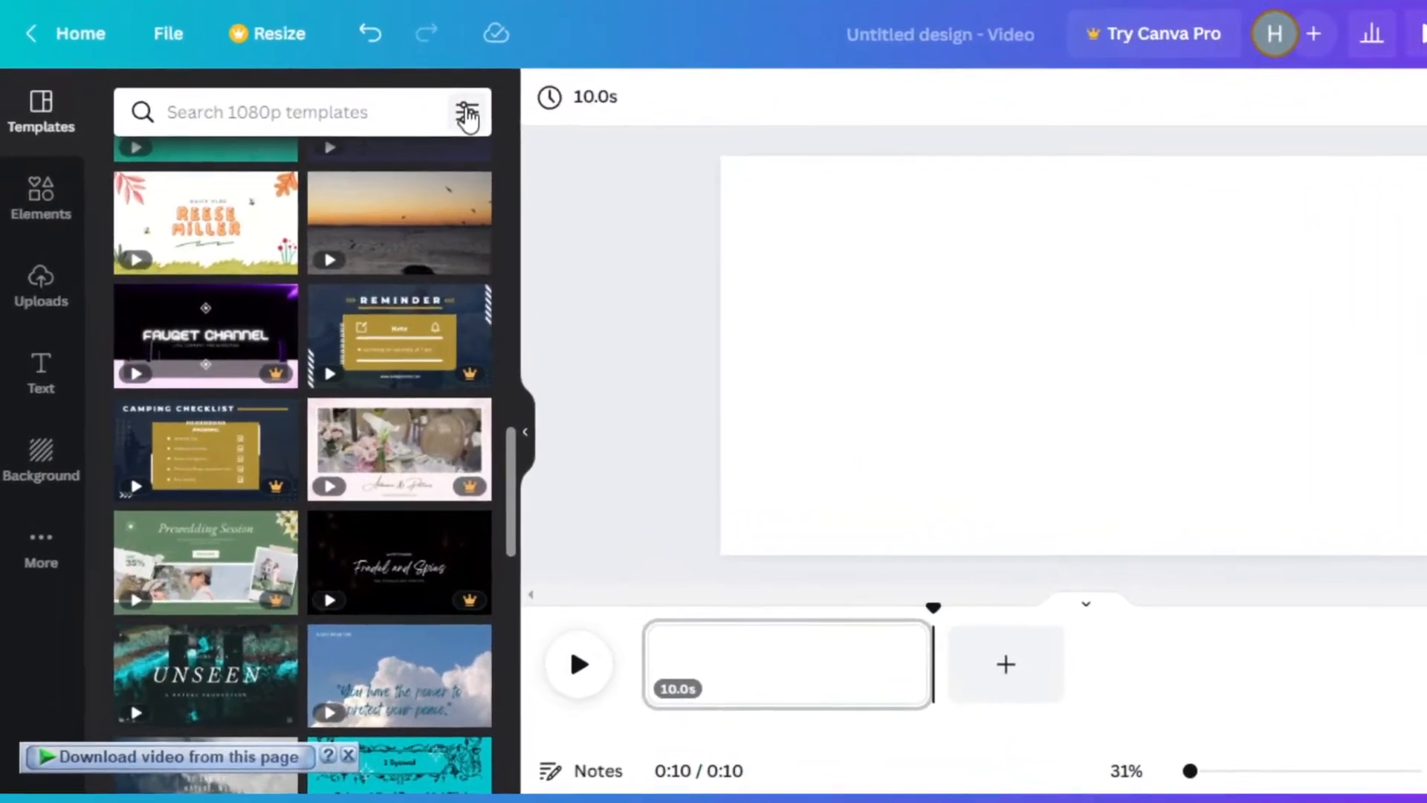
click(406, 156)
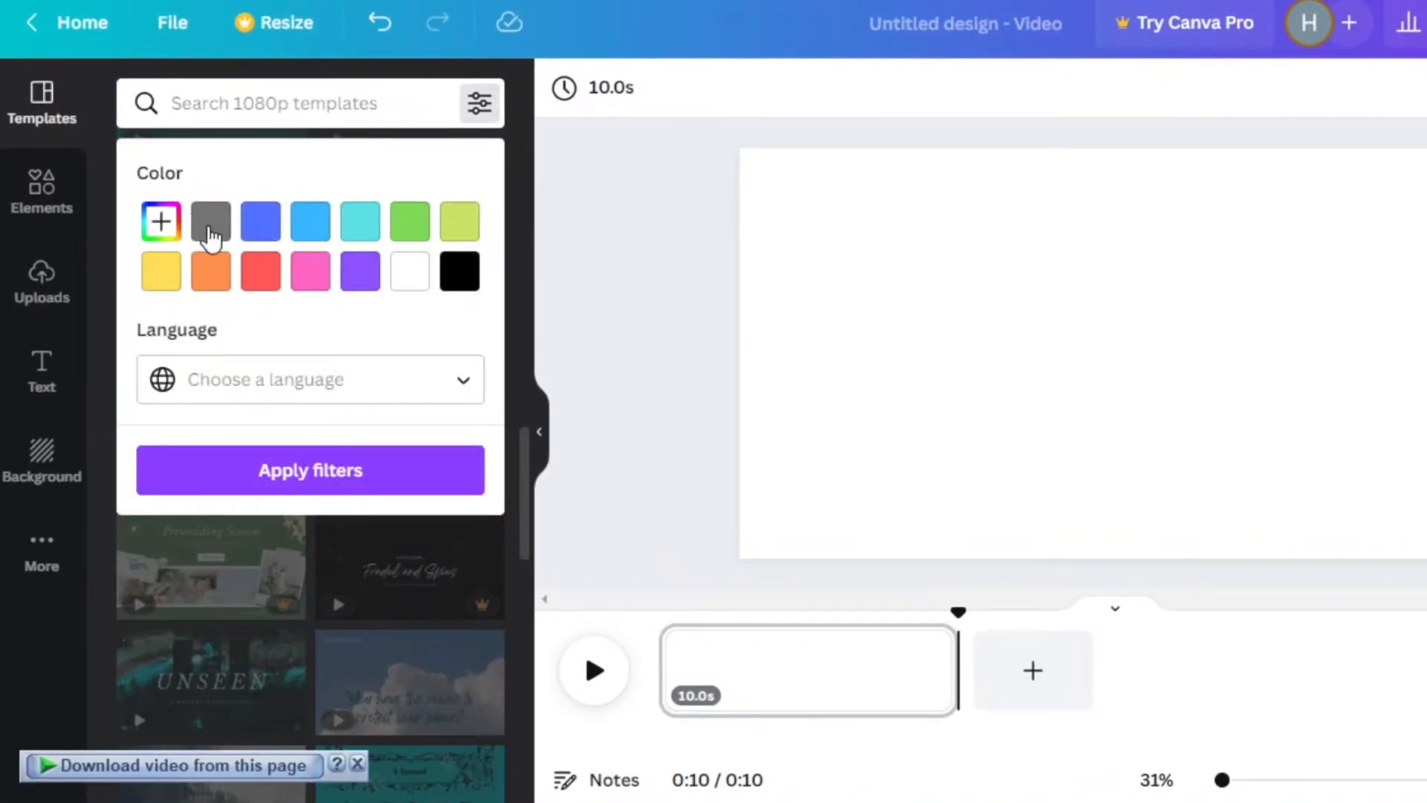
click(373, 471)
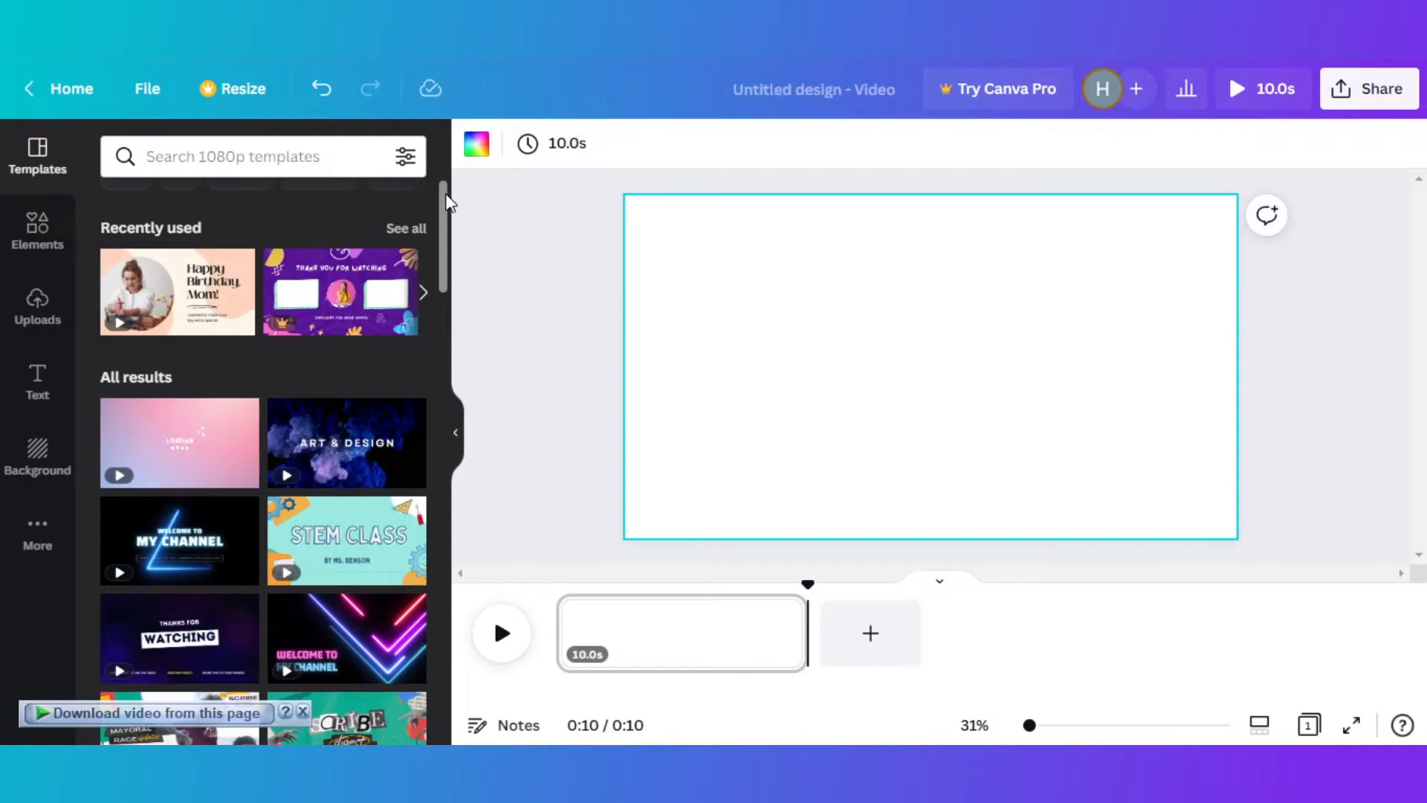
scroll(497, 141, up, 1)
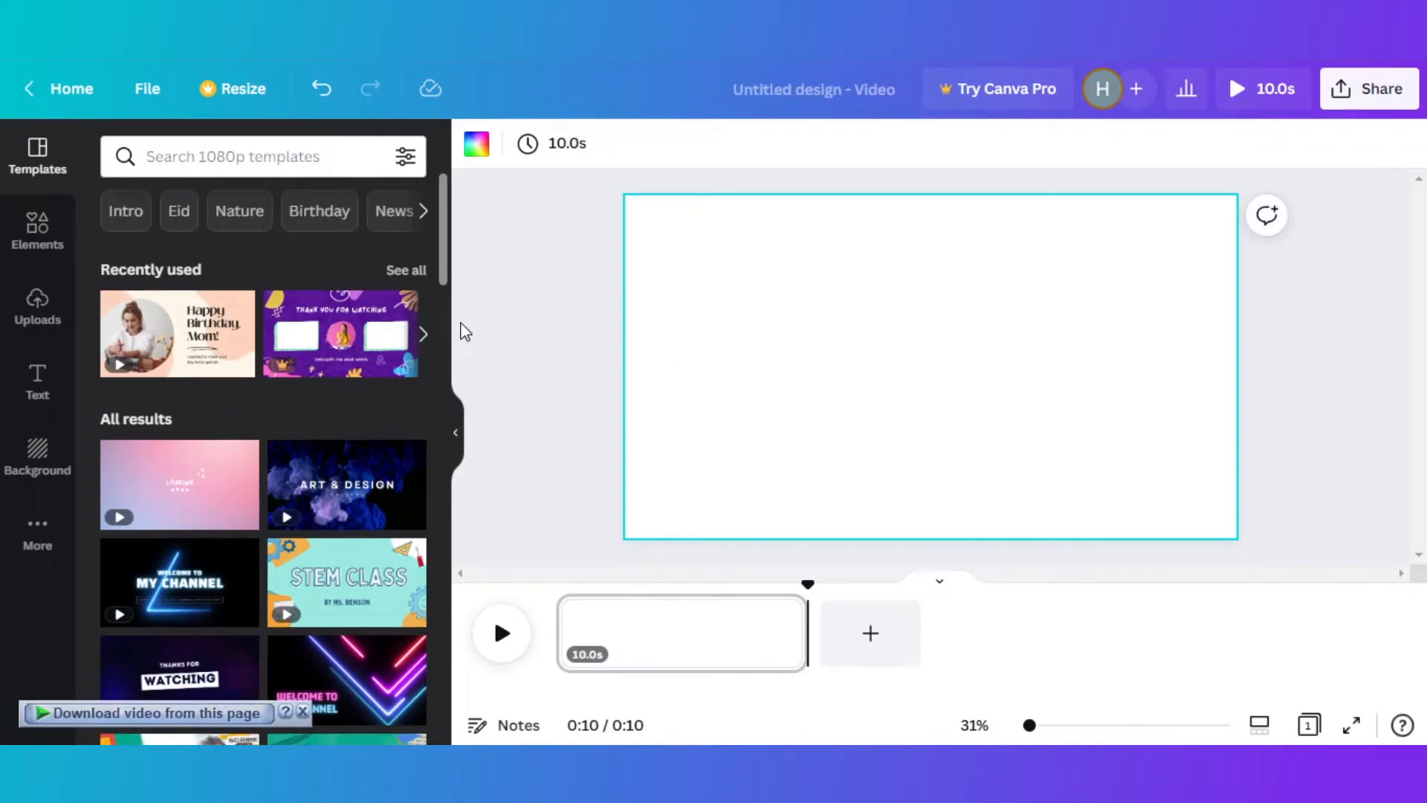
- Apply the first page of the Peach and Cream Modern Femme Mom's Birthday Video template and delete that page
click(176, 327)
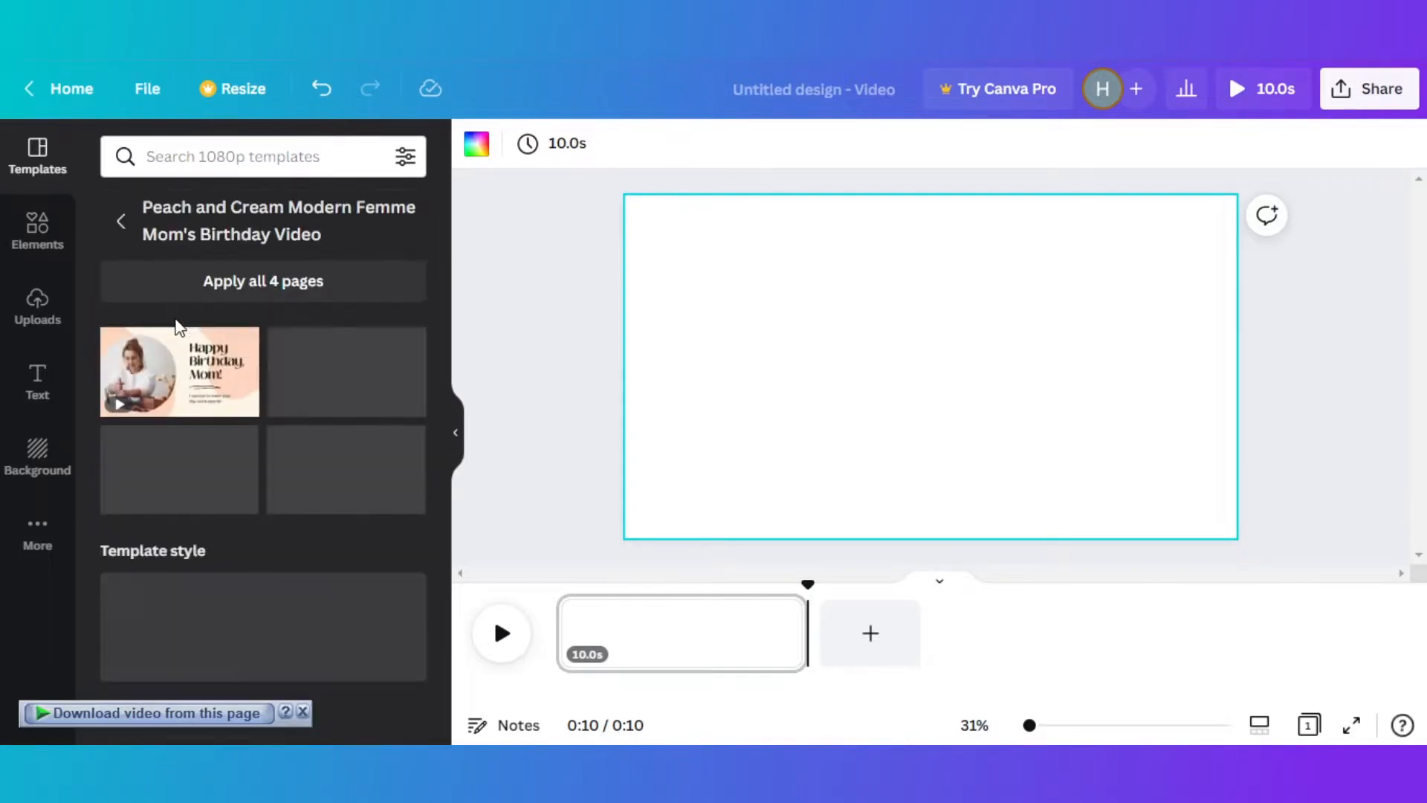
click(184, 370)
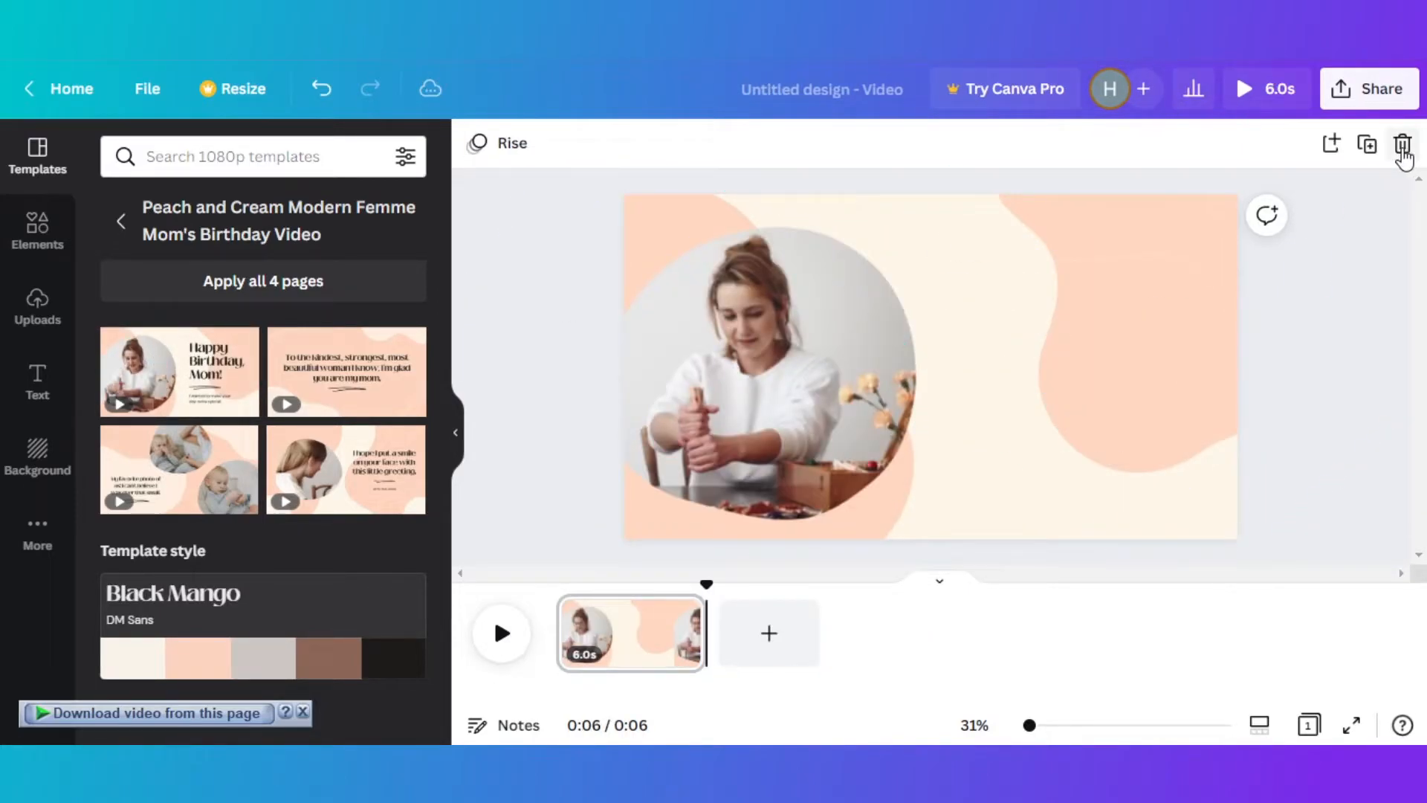
click(1402, 146)
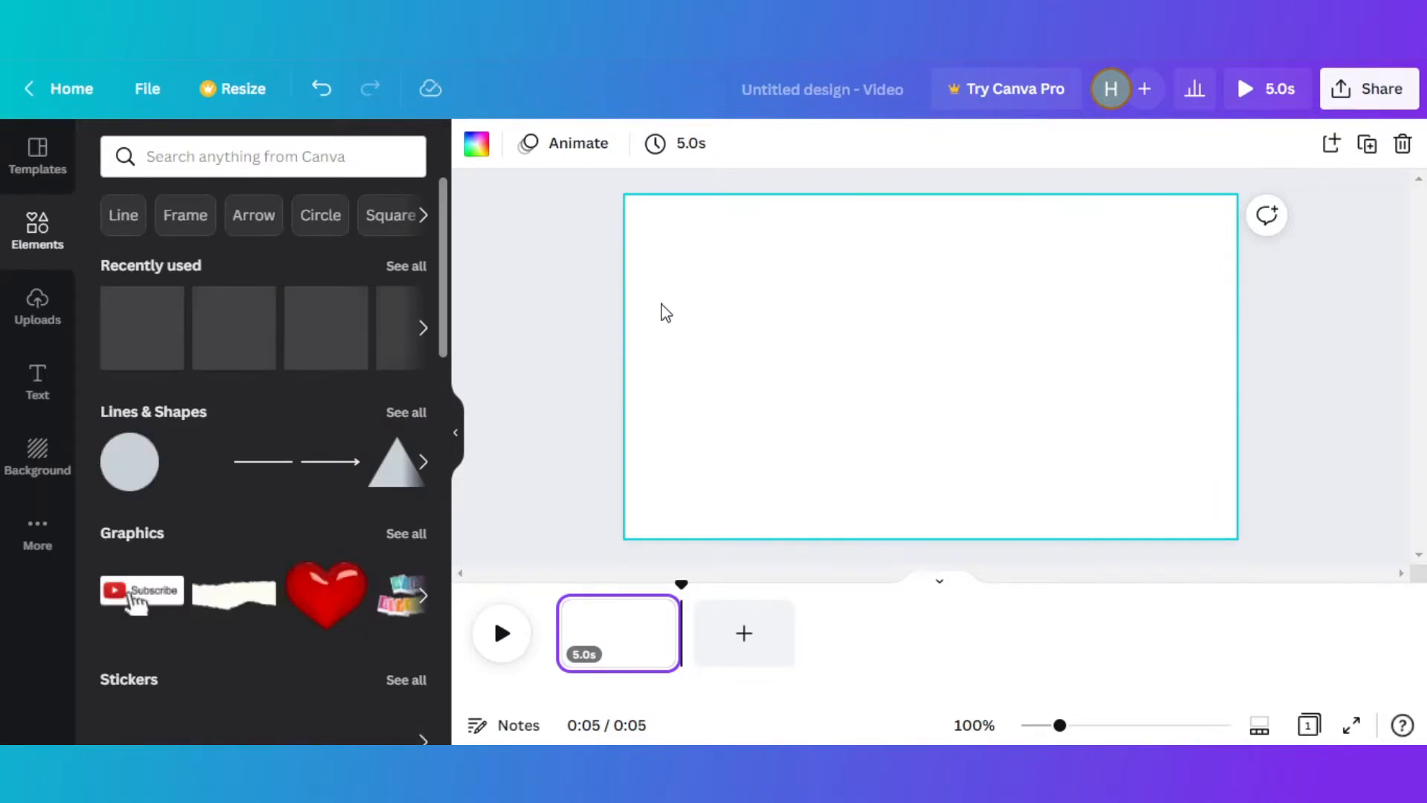
- Insert the recently used 5.0-second night city skyline video from the elements library onto the blank page
drag(446, 233, 443, 384)
scroll(443, 384, down, 3)
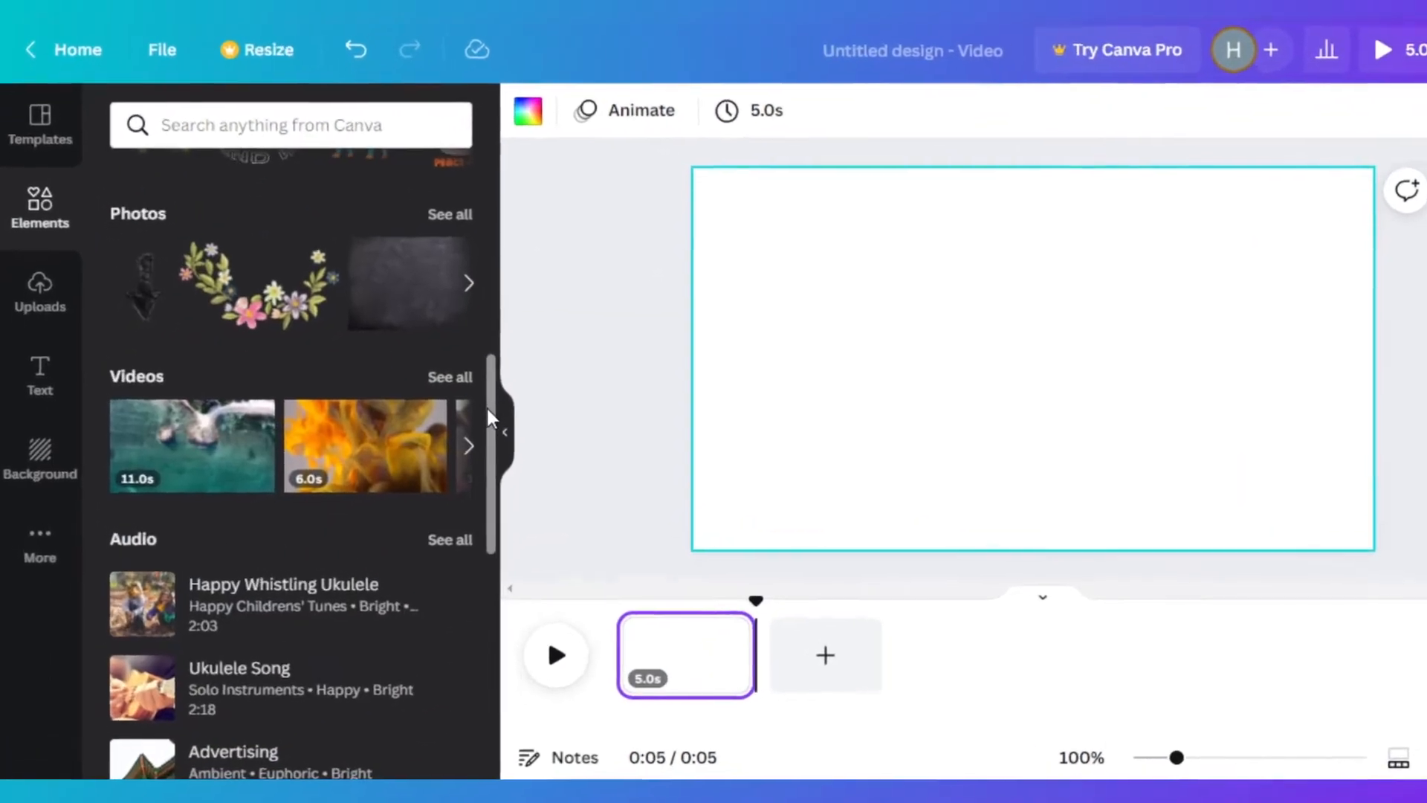
scroll(446, 394, down, 1)
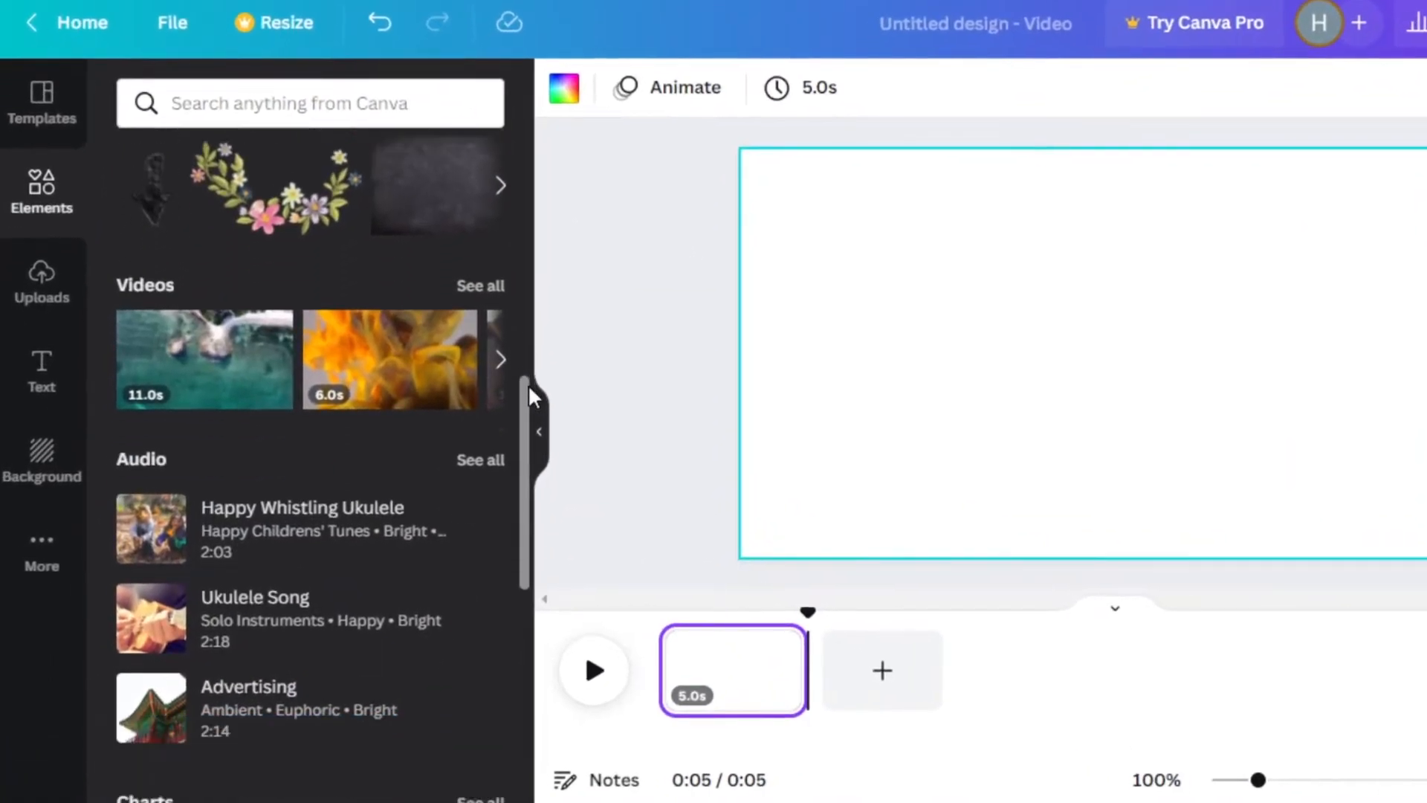
click(461, 293)
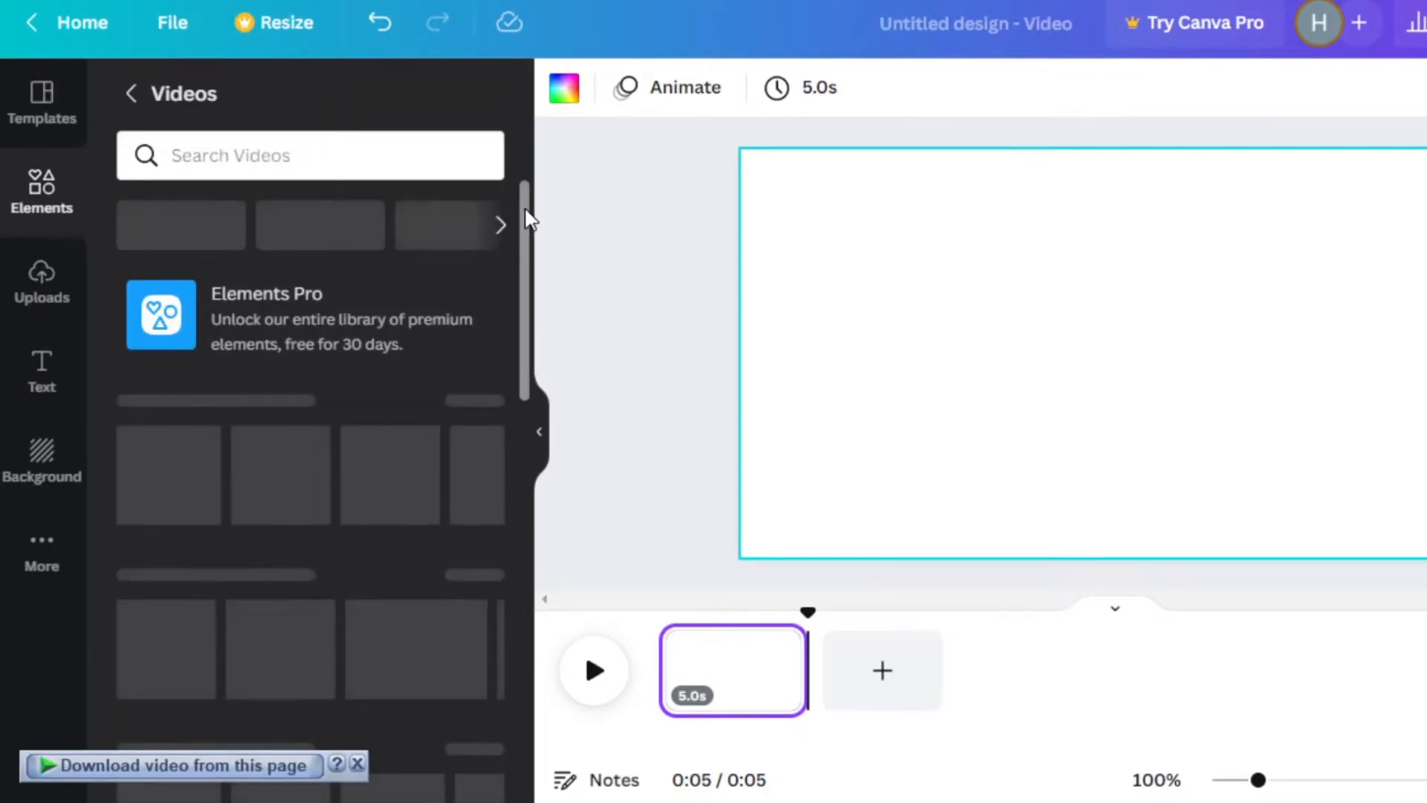
mouse_move(528, 220)
mouse_down()
mouse_move(529, 290)
mouse_move(530, 248)
mouse_up()
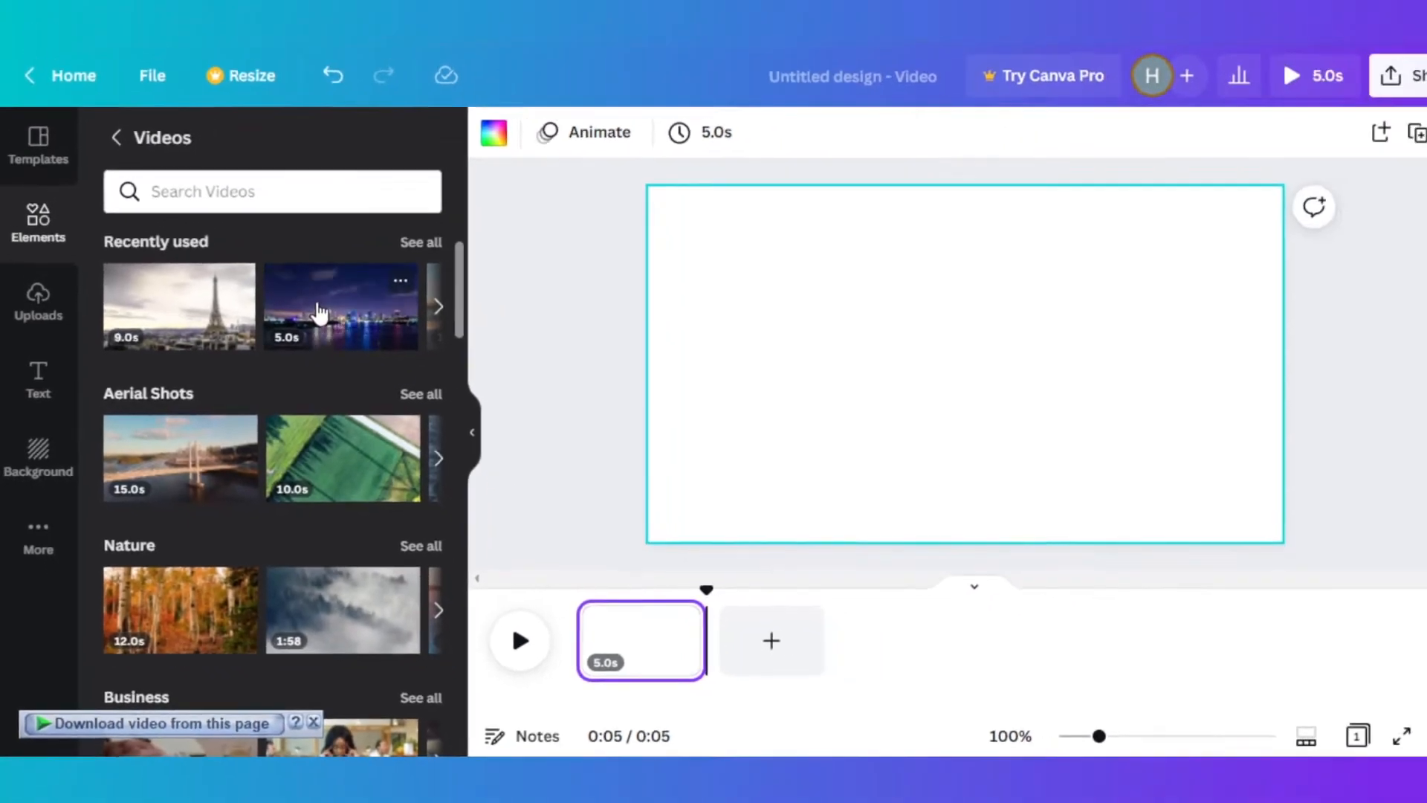
click(320, 312)
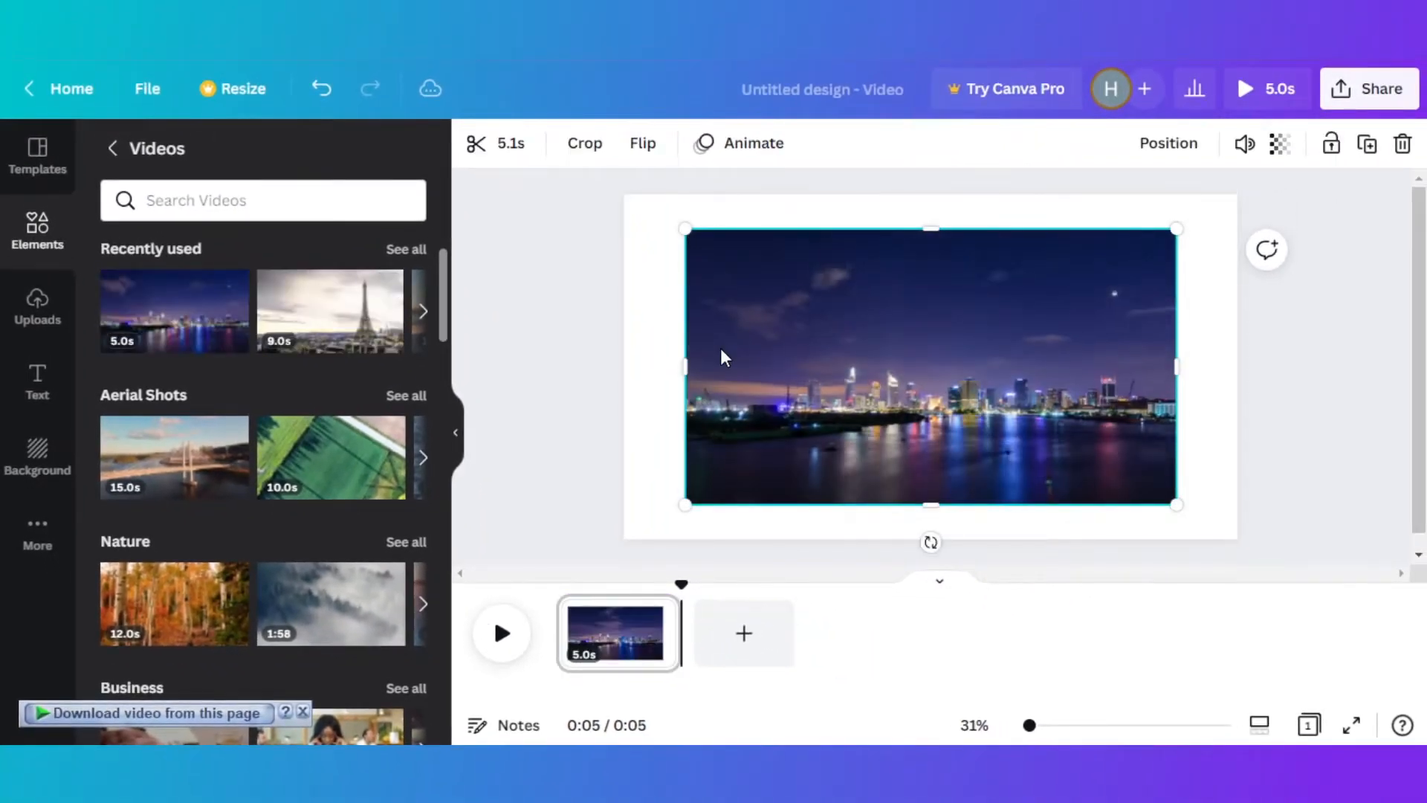
- Enlarge the skyline video so that it covers the whole page
drag(678, 360, 549, 365)
drag(952, 228, 959, 160)
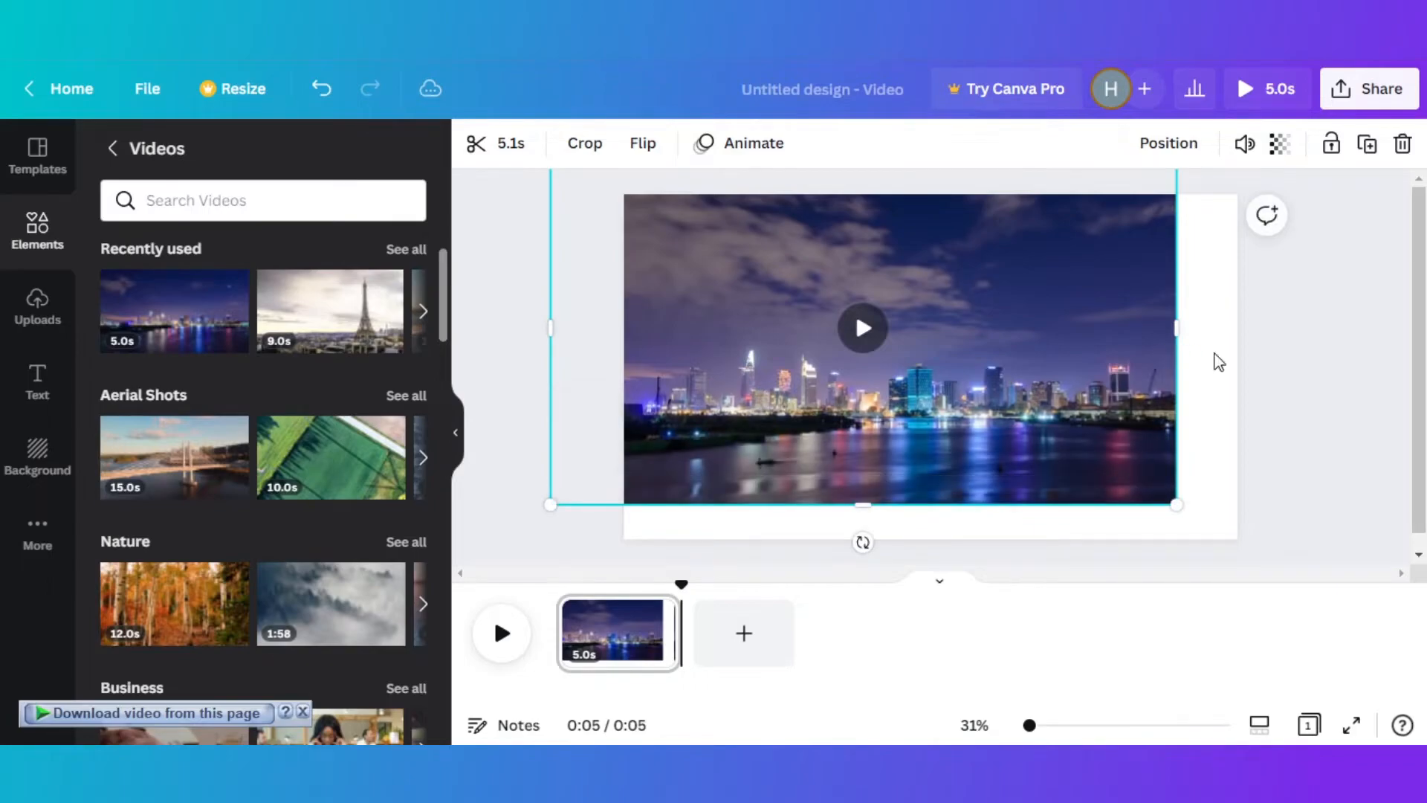
drag(1176, 327, 1274, 331)
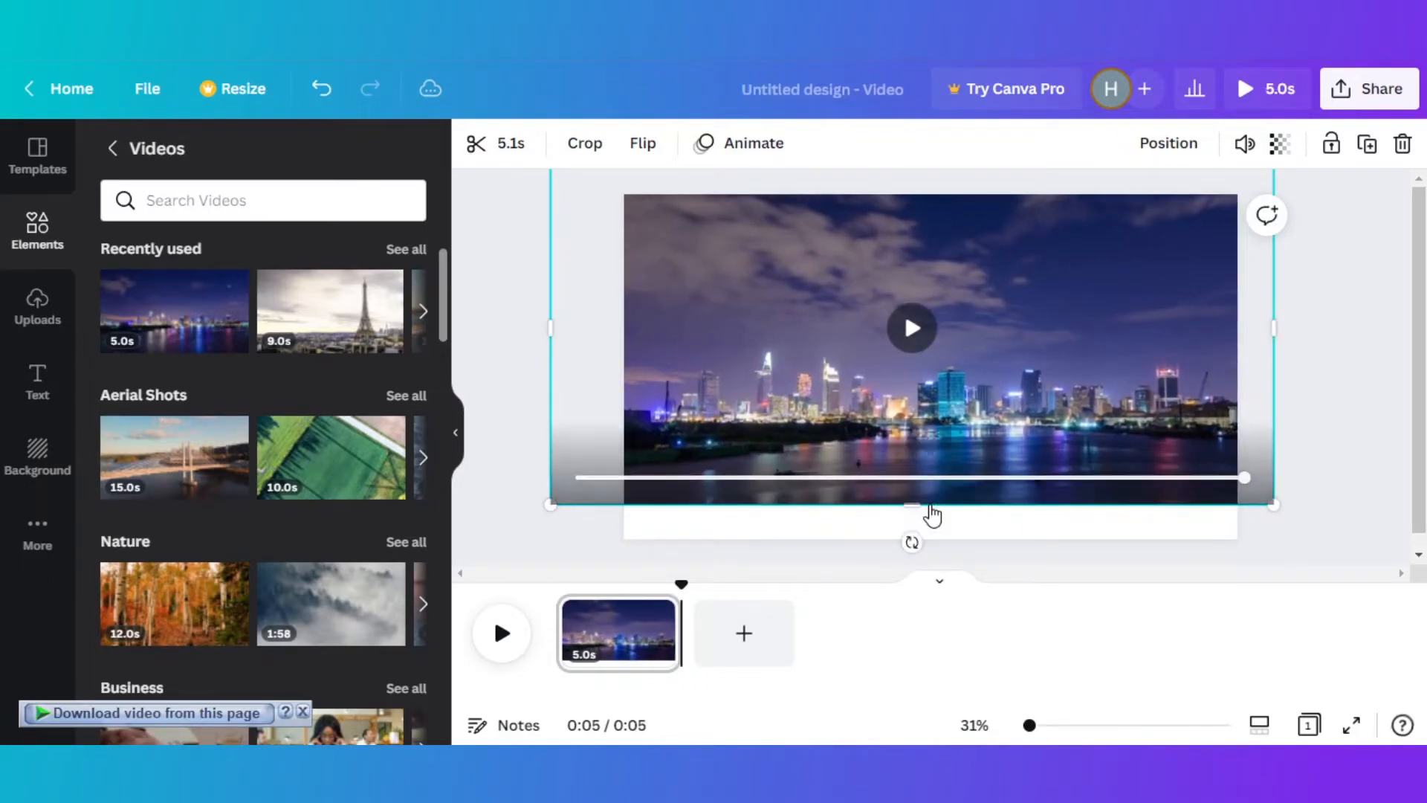
click(1357, 418)
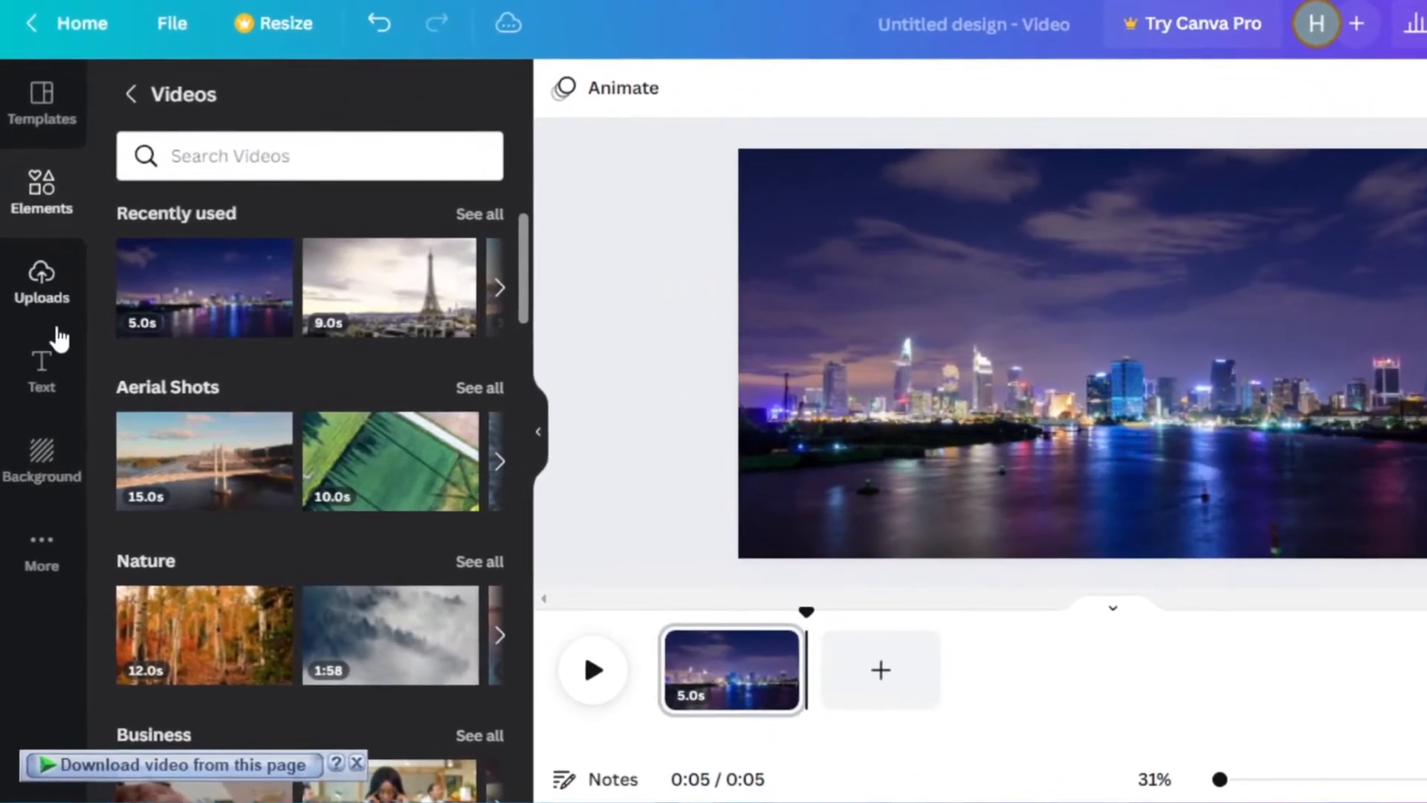
- Add a heading to the page, widen its text box and replace its text with "I LOVE TO TRAVEL"
click(46, 376)
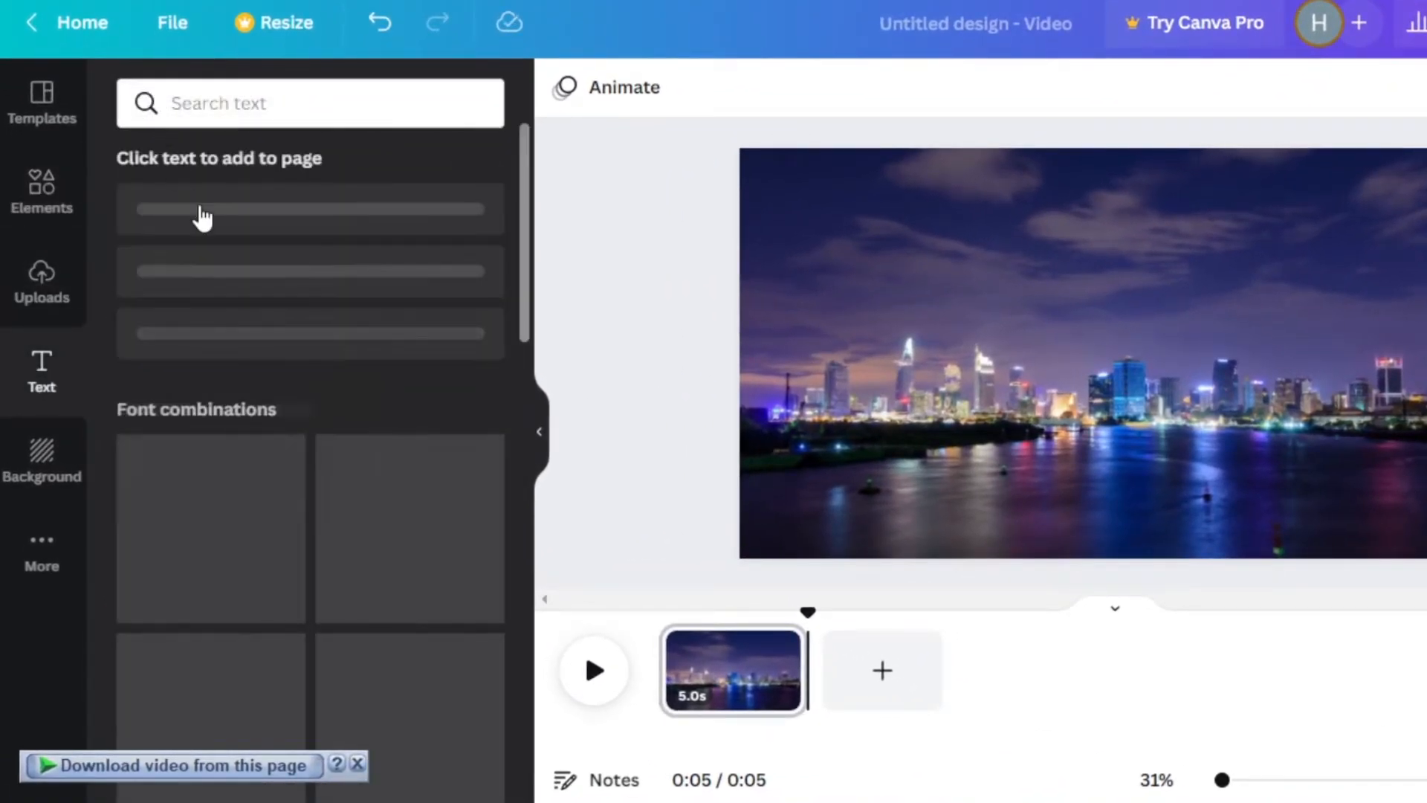
click(354, 224)
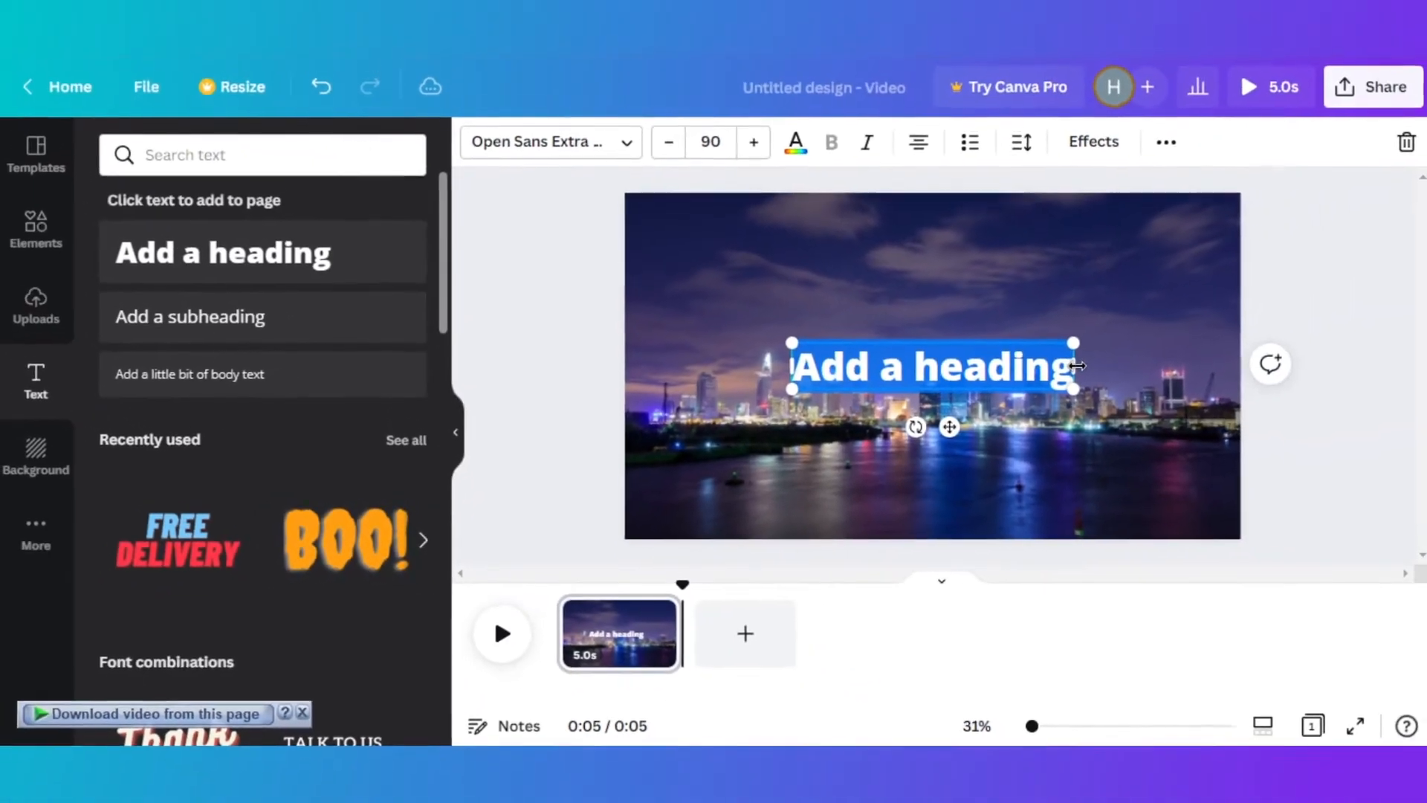
drag(1263, 316, 1393, 329)
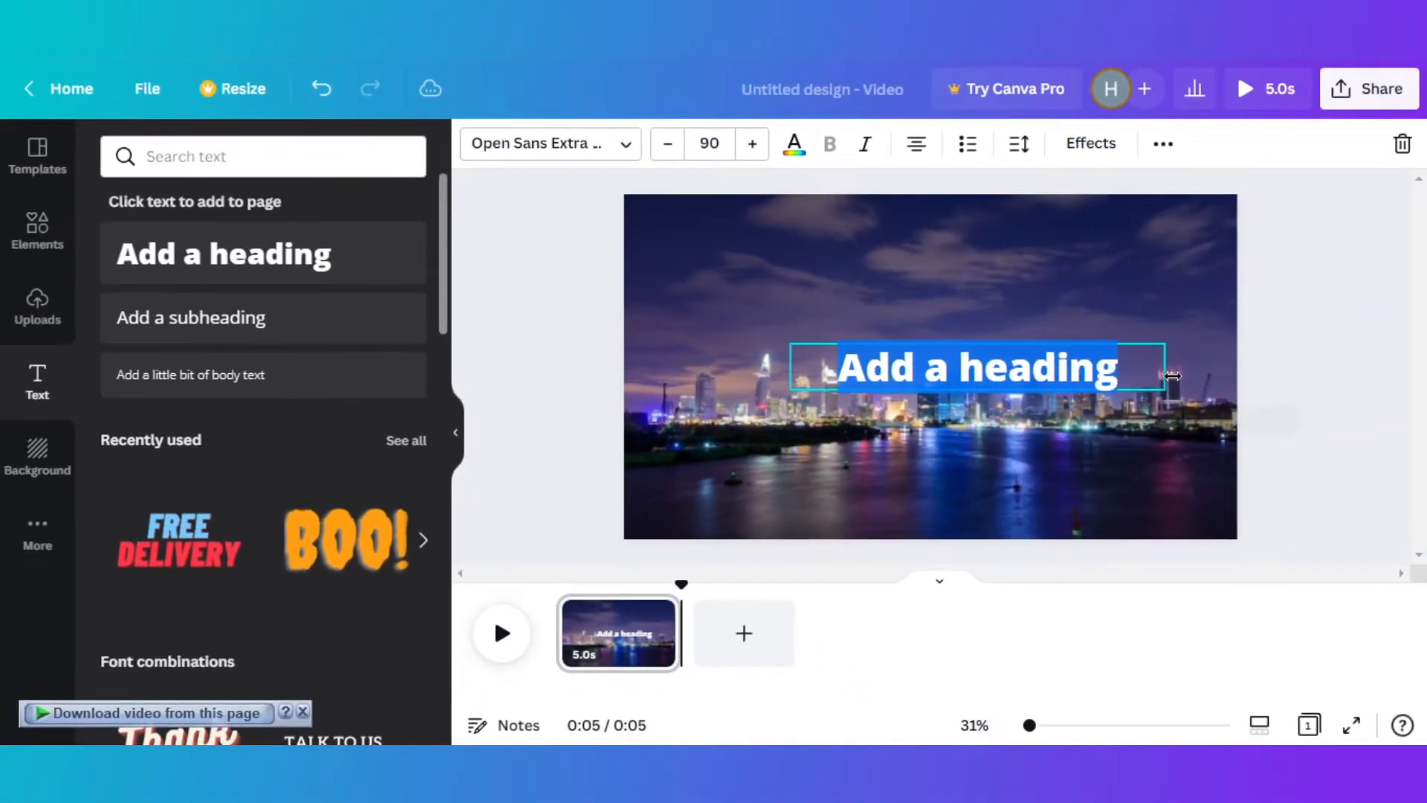
key(BackSpace)
text(I LOVE TO TRAVEL)
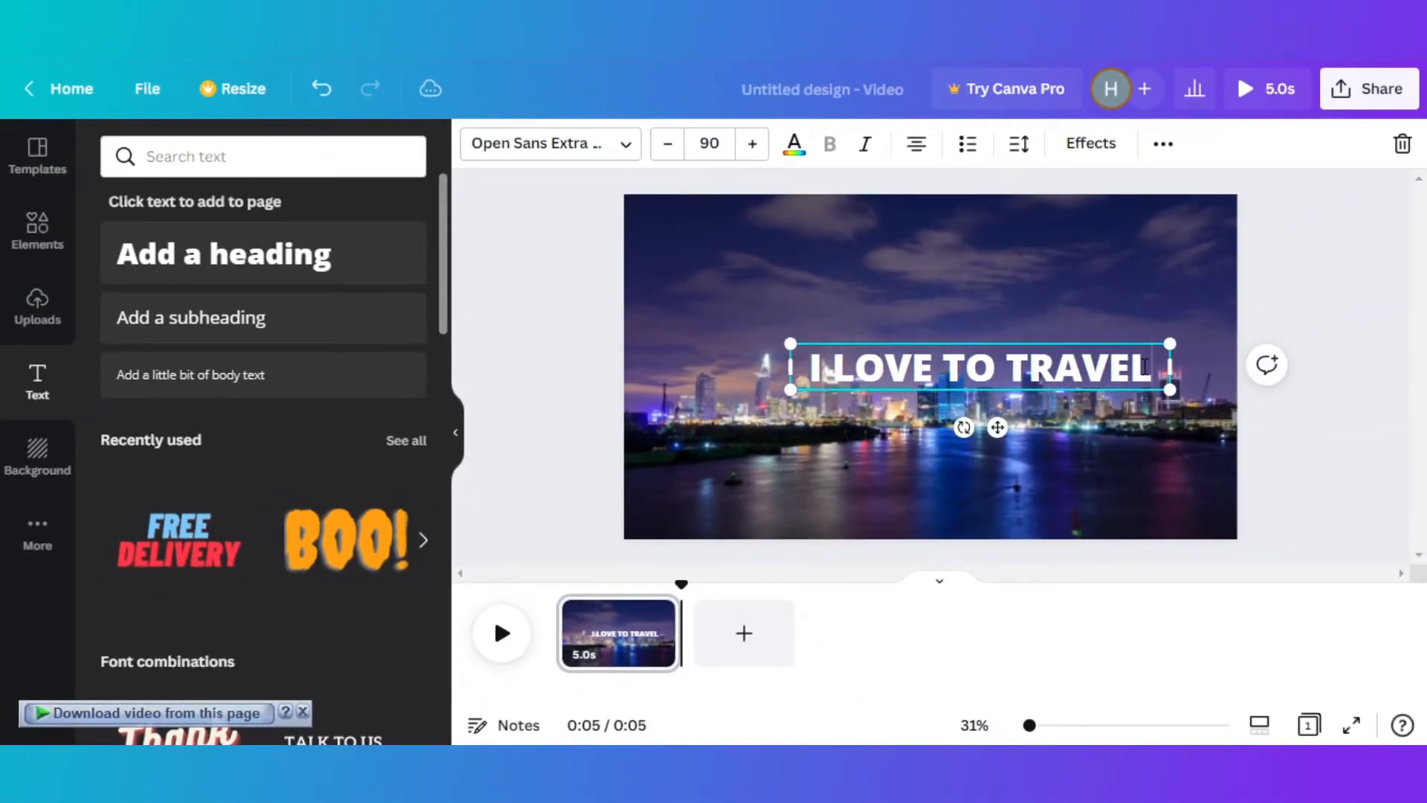
- Enlarge the heading to font size 117 and move it up into the sky above the skyline
click(1372, 484)
drag(966, 368, 966, 303)
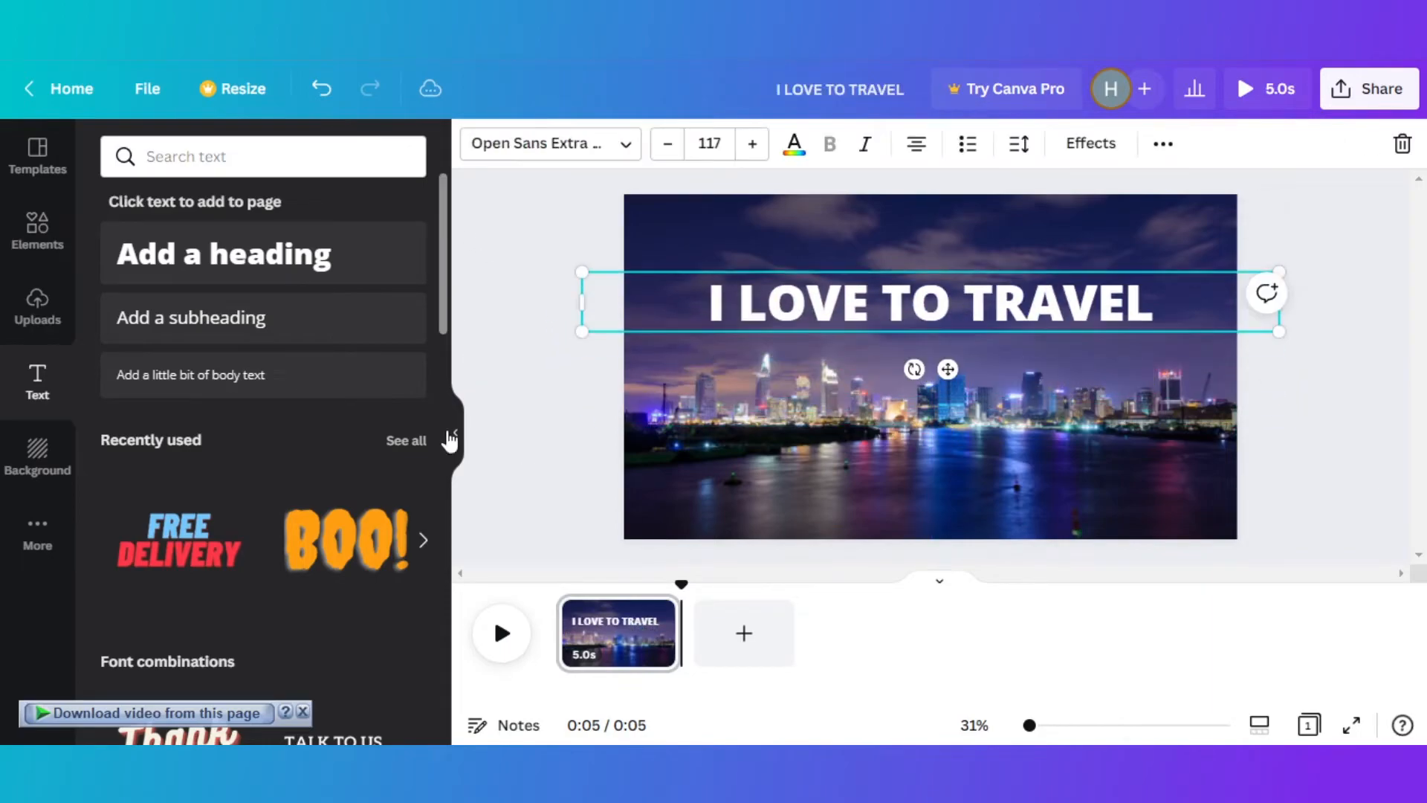
click(481, 354)
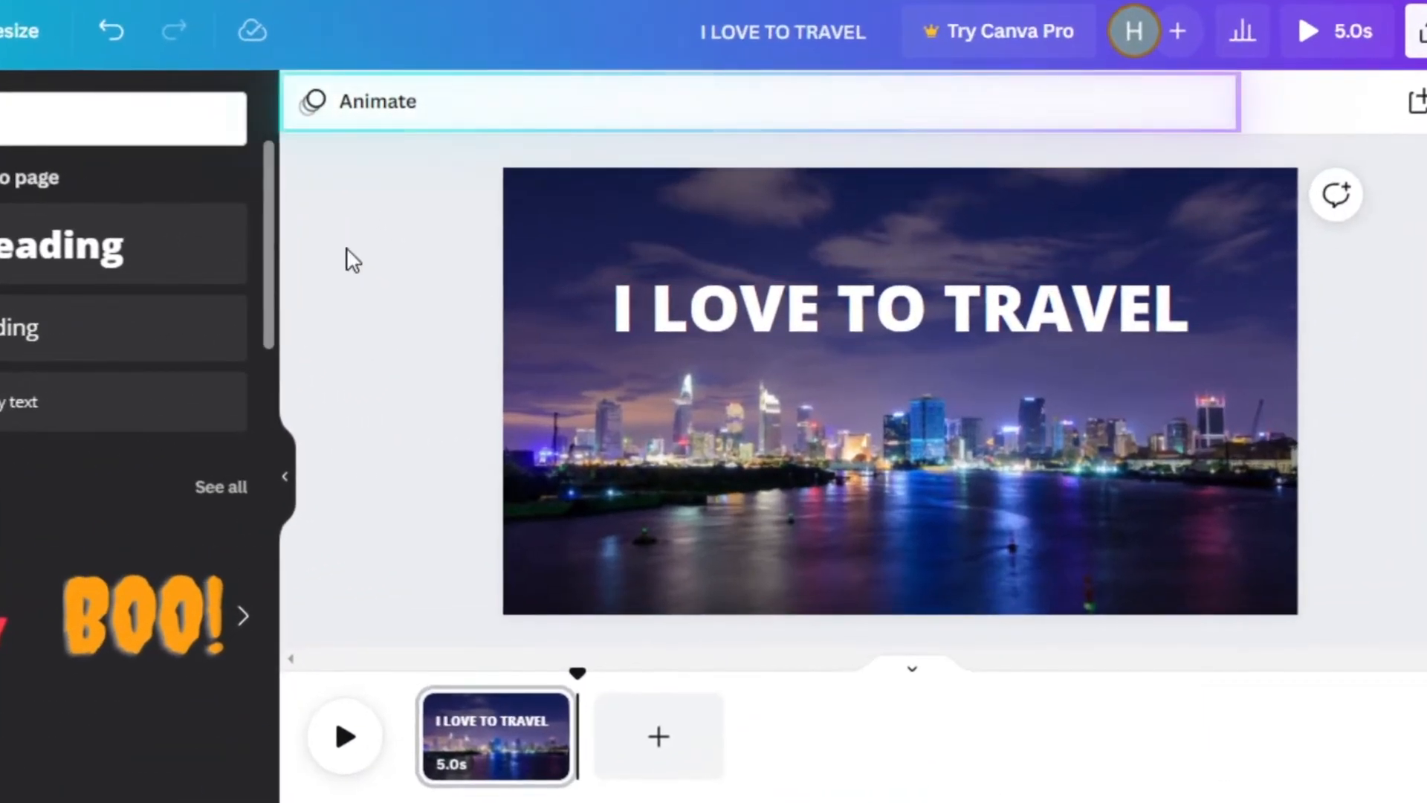
click(725, 283)
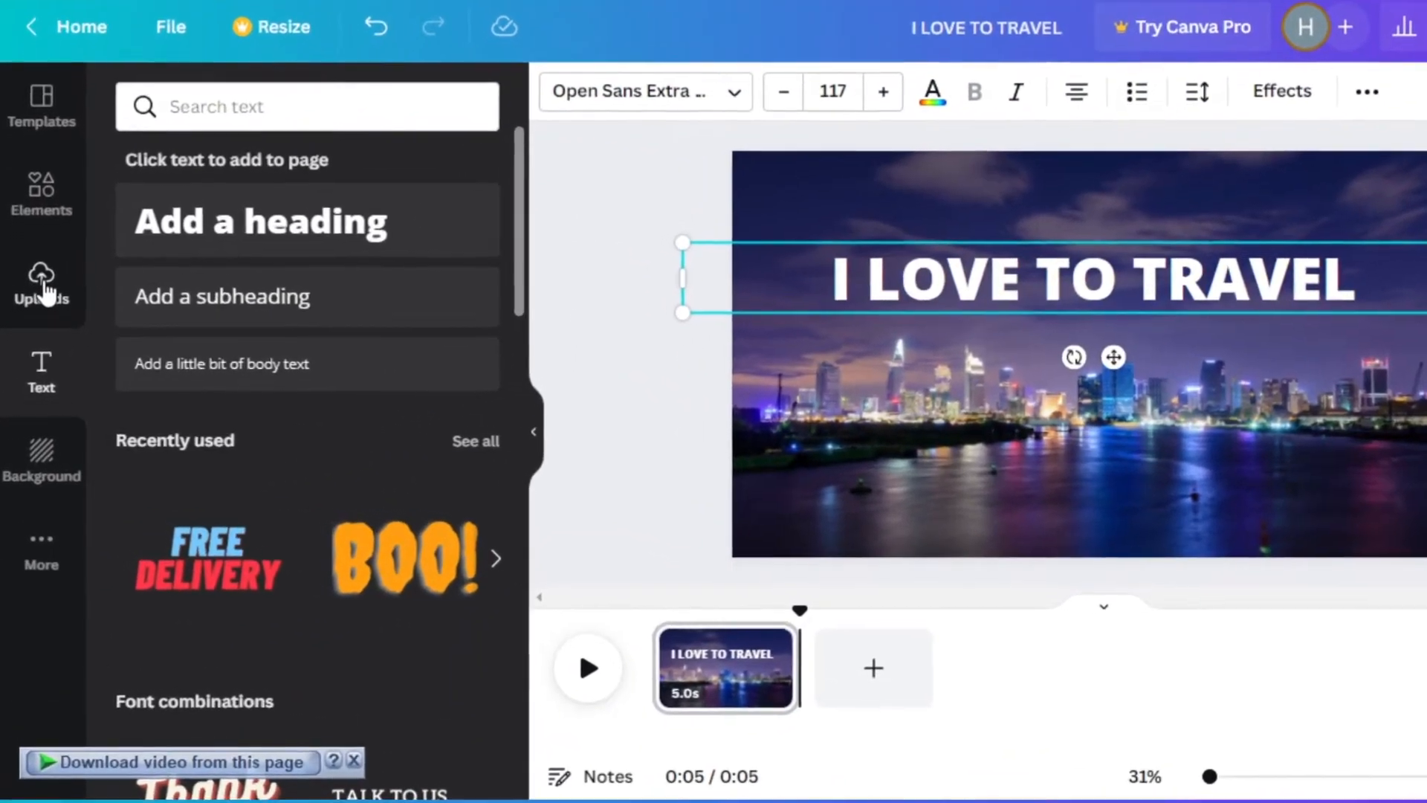
- Look through the uploaded images, audio and videos, and examine the available page backgrounds
click(41, 306)
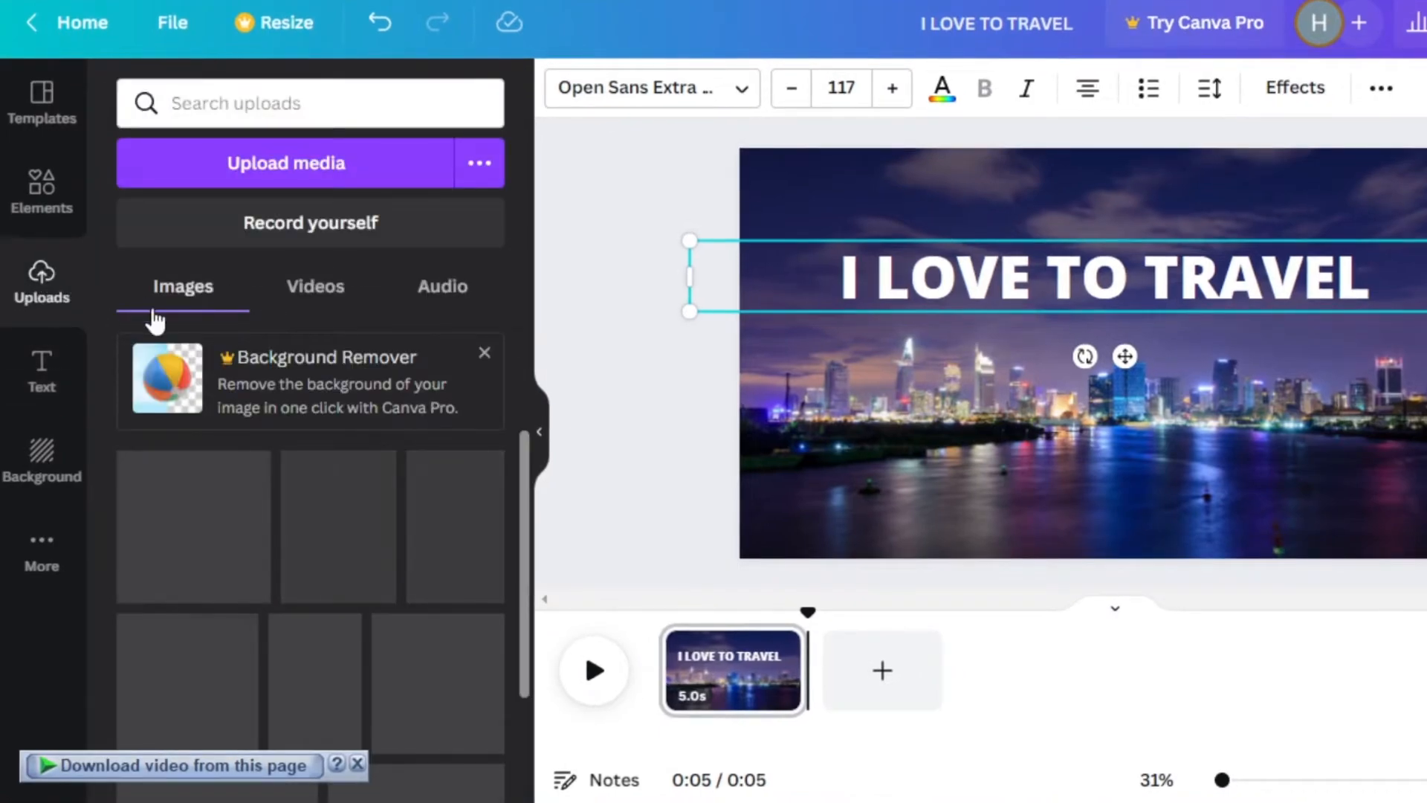
drag(524, 443, 523, 357)
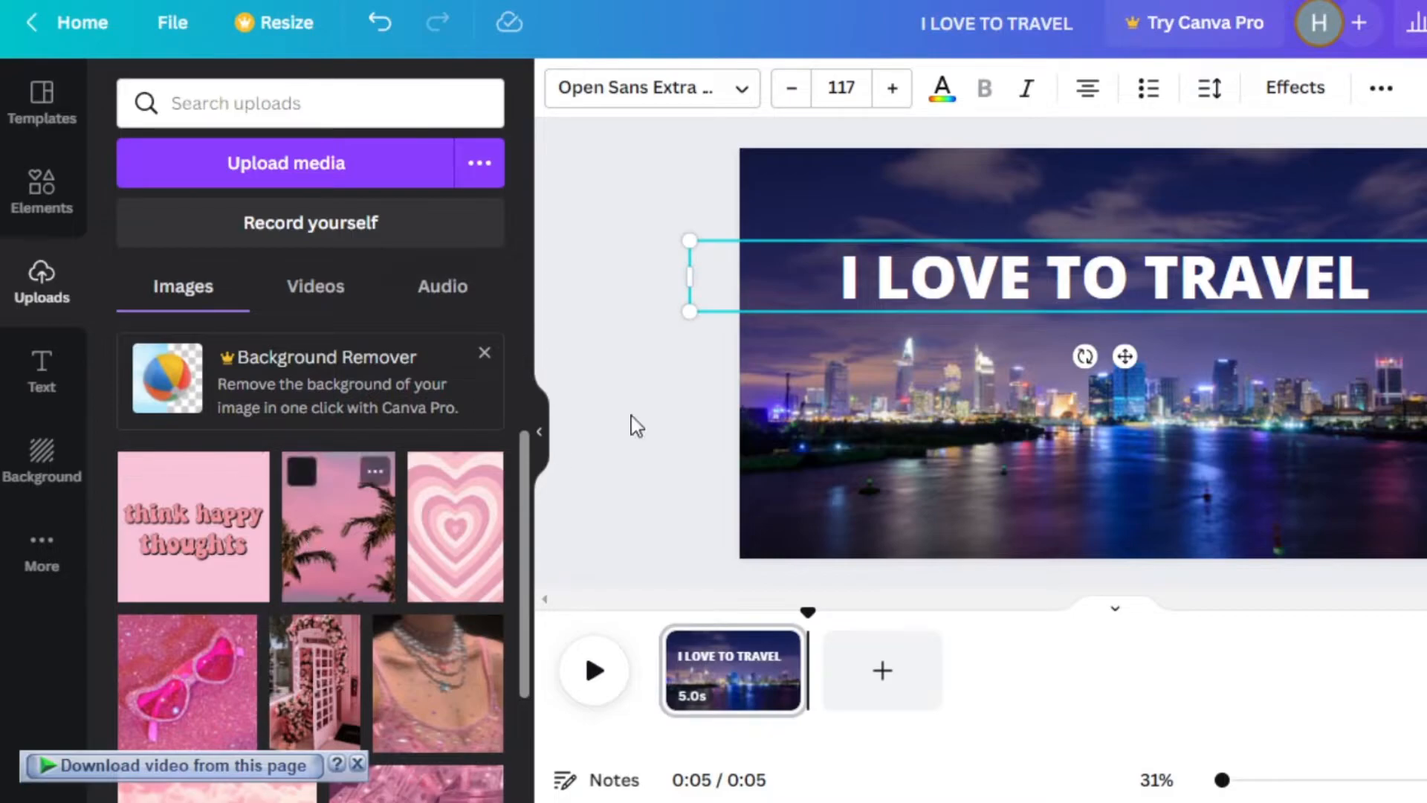
click(659, 234)
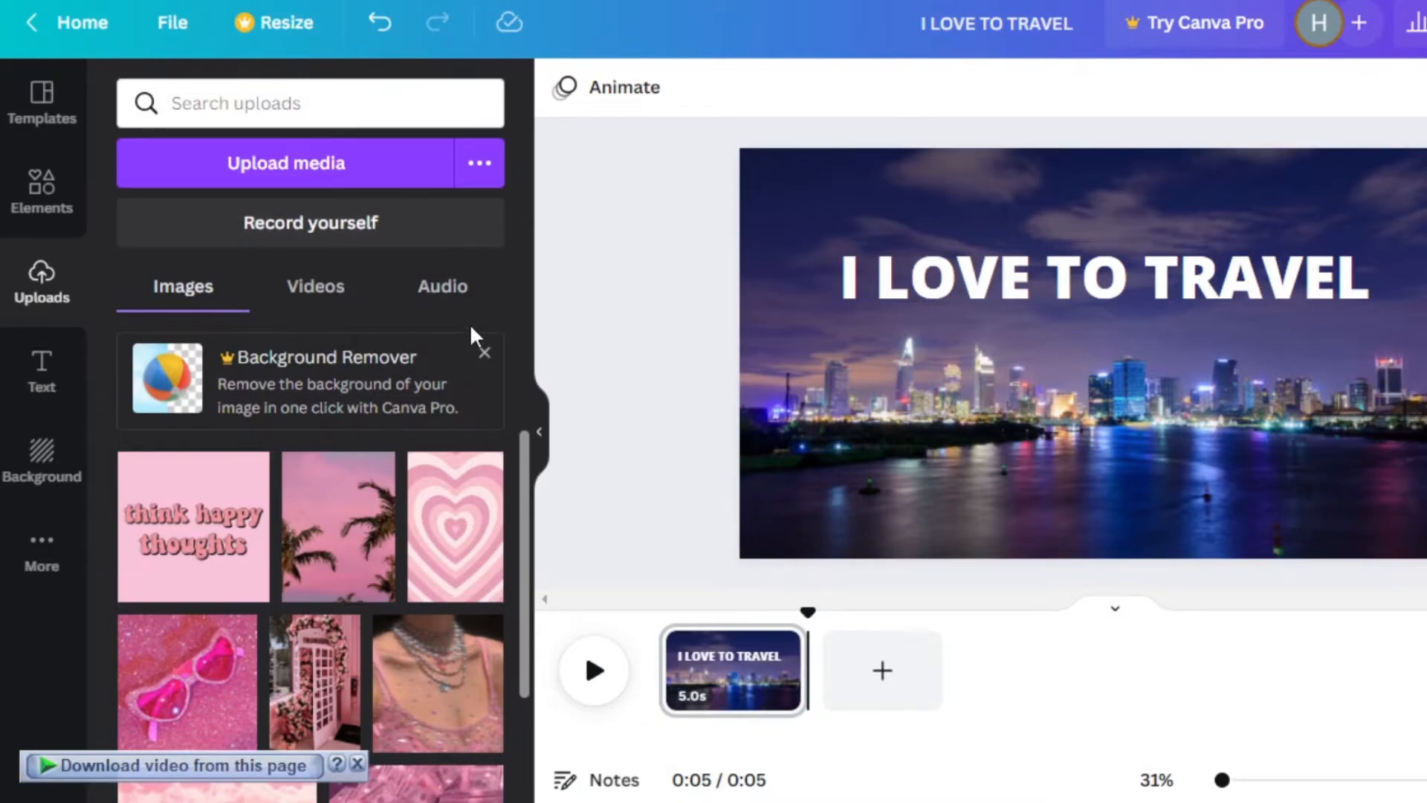
click(456, 302)
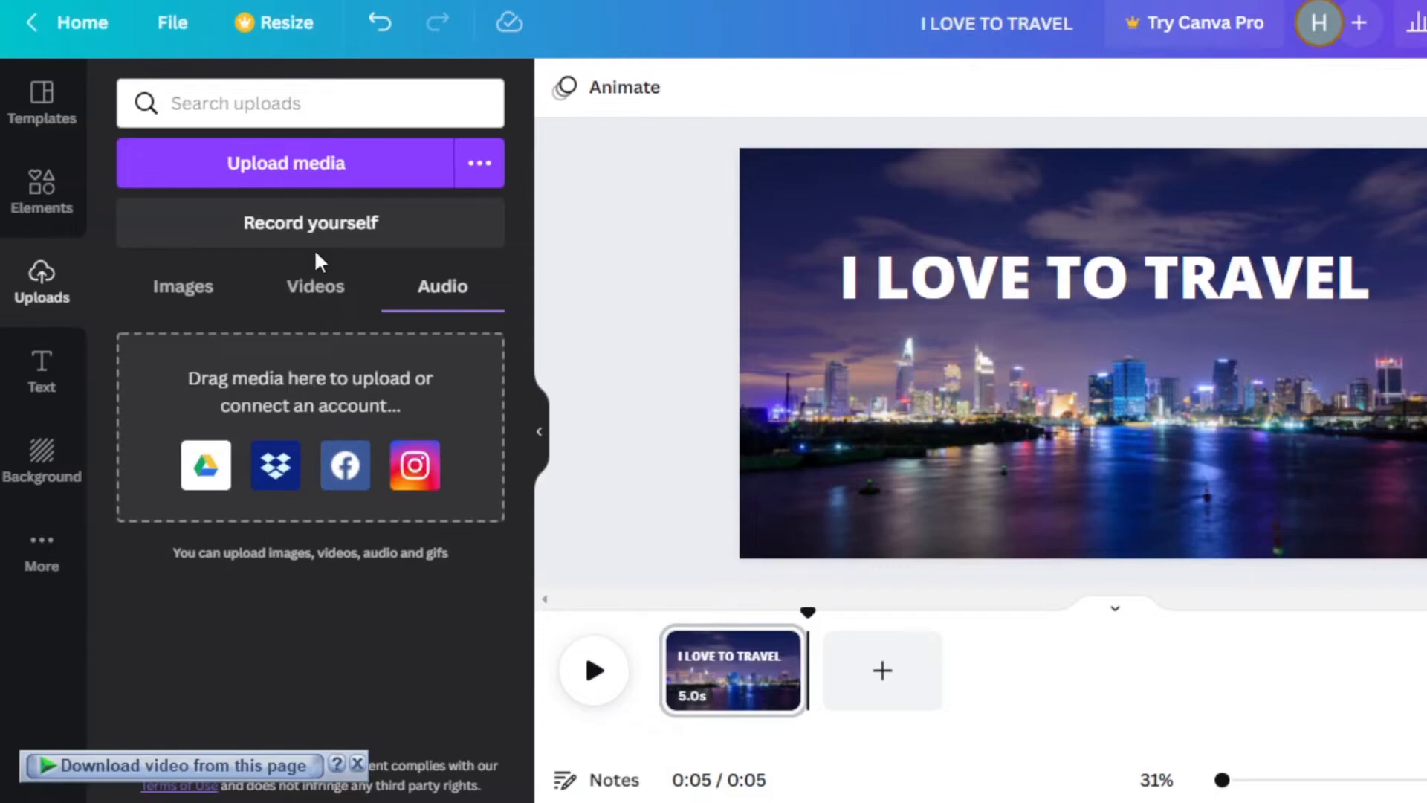
click(318, 292)
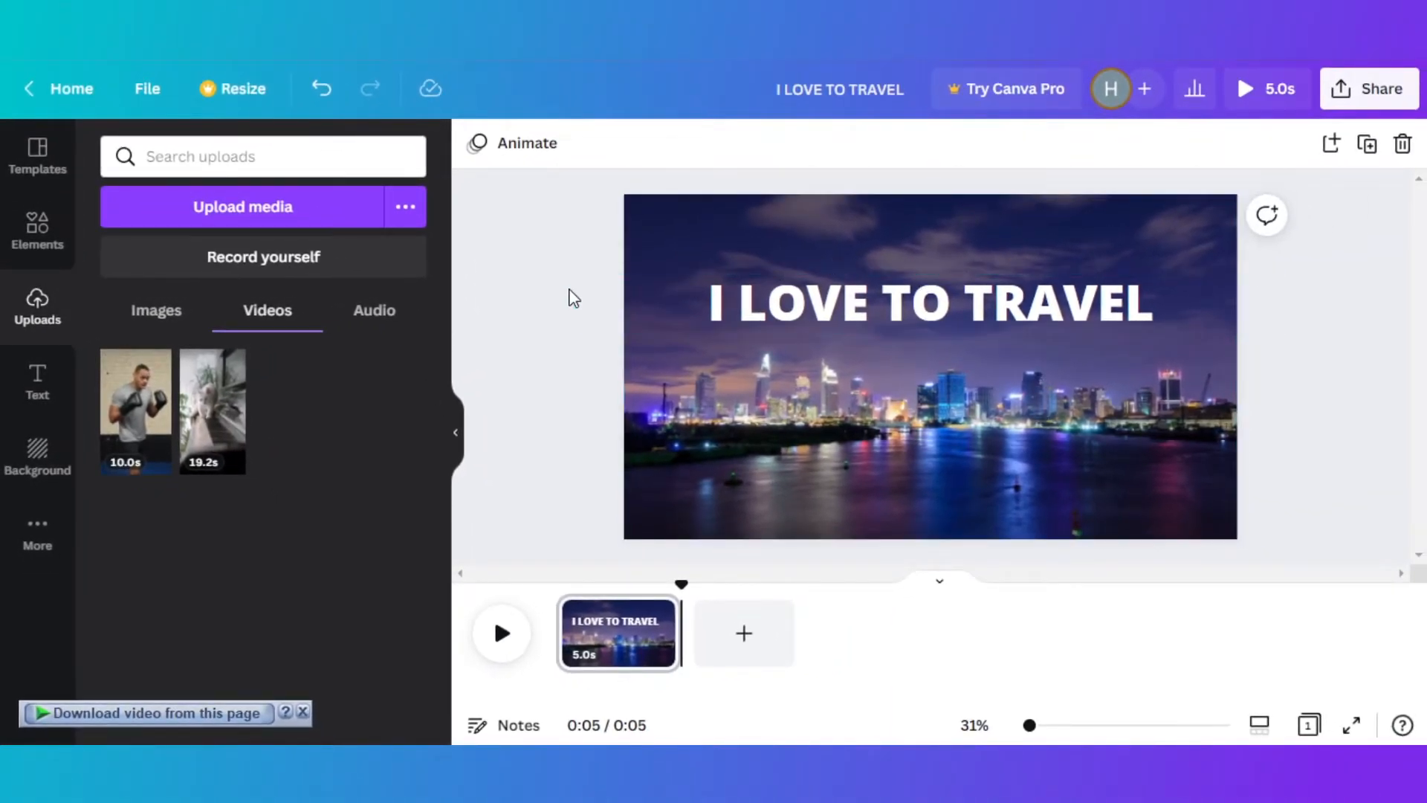
click(39, 452)
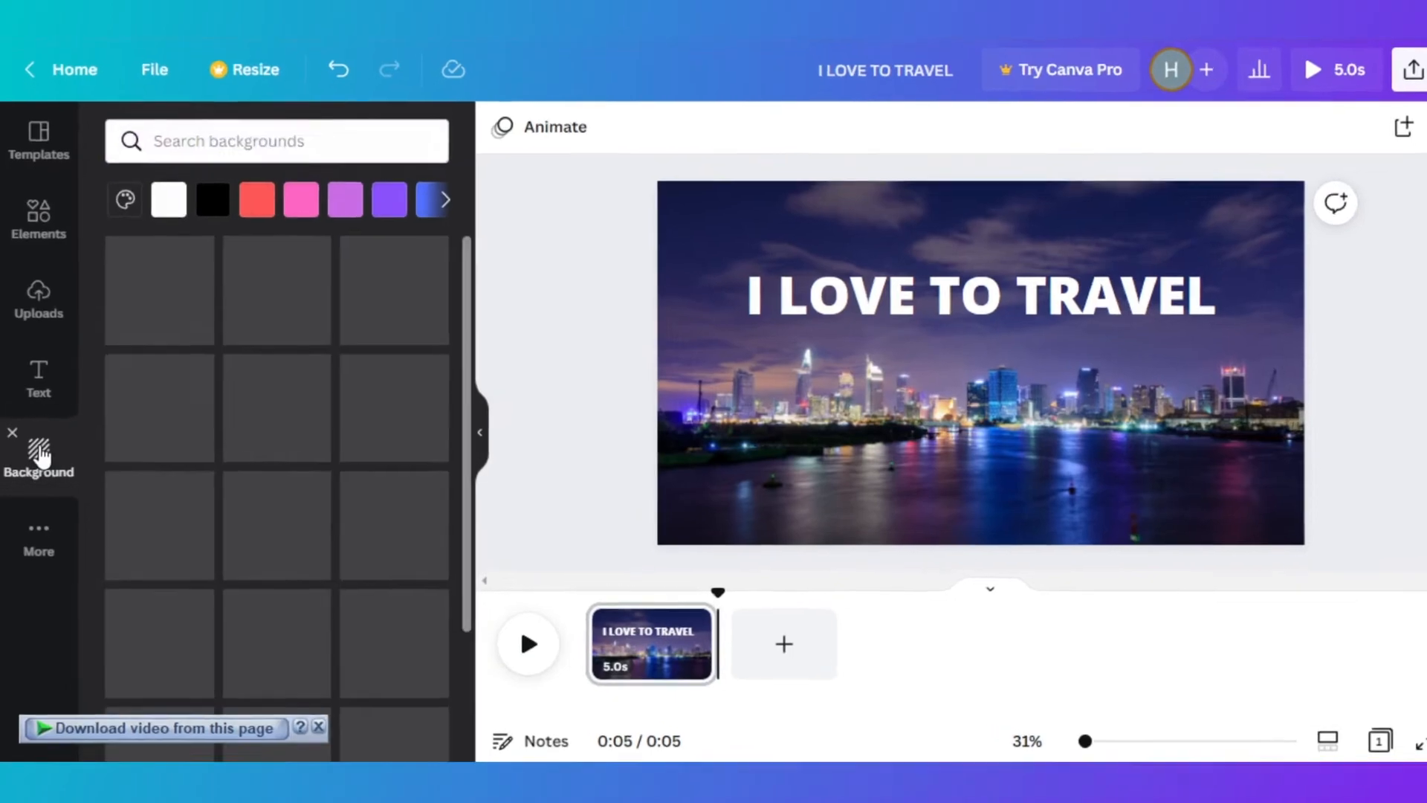
drag(443, 257, 439, 336)
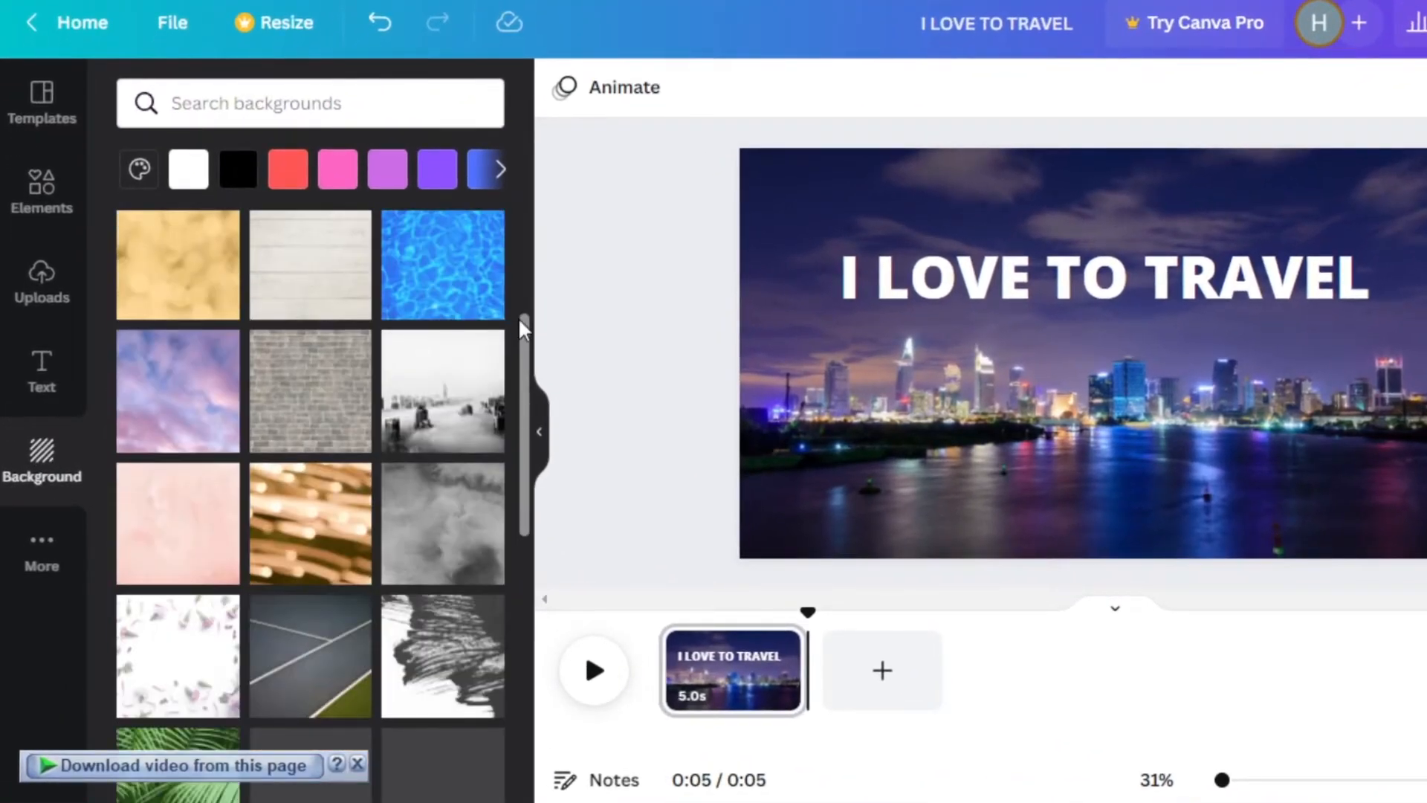
drag(520, 385, 521, 159)
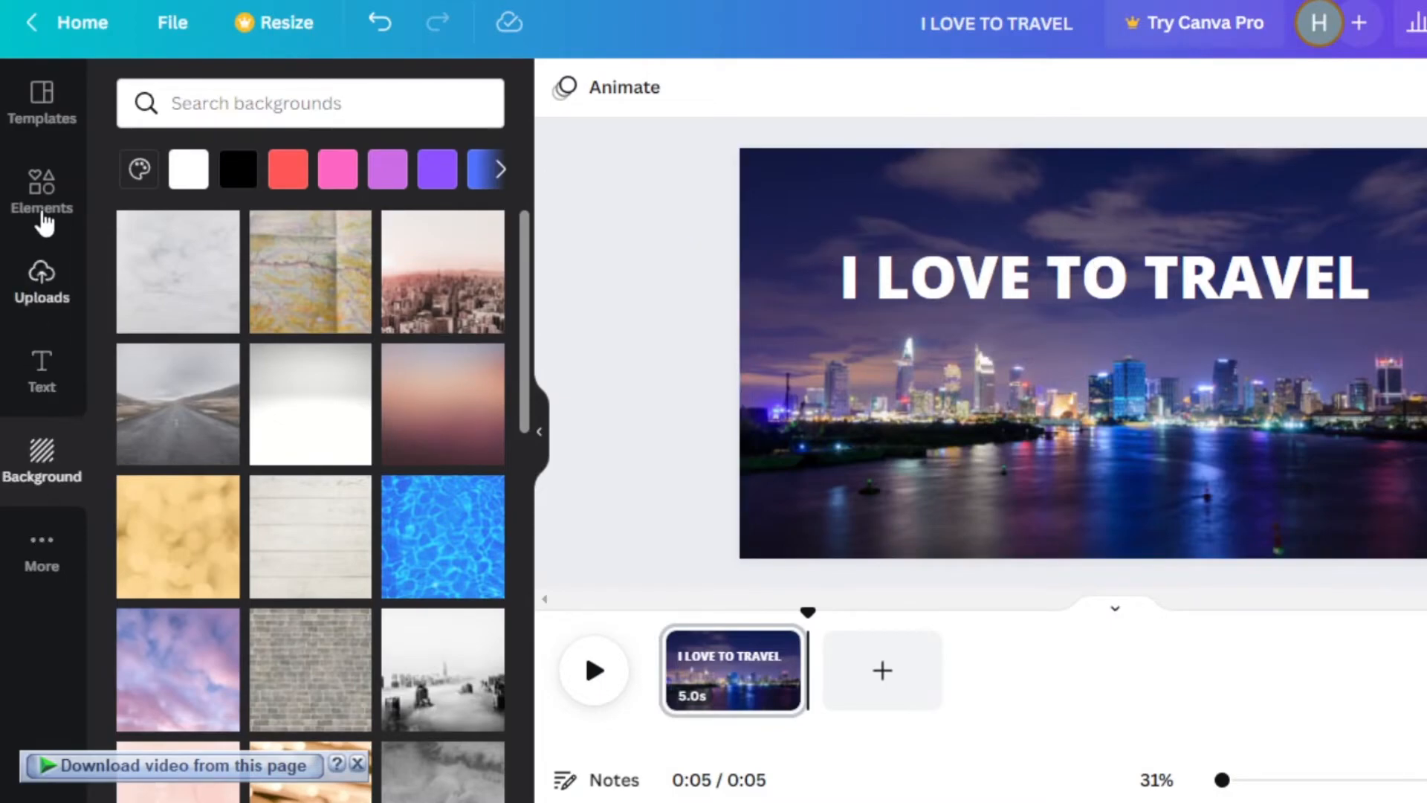
- Insert the purple finger-heart sticker from the elements library, shrink it and place it in the lower-right corner of the page
click(49, 189)
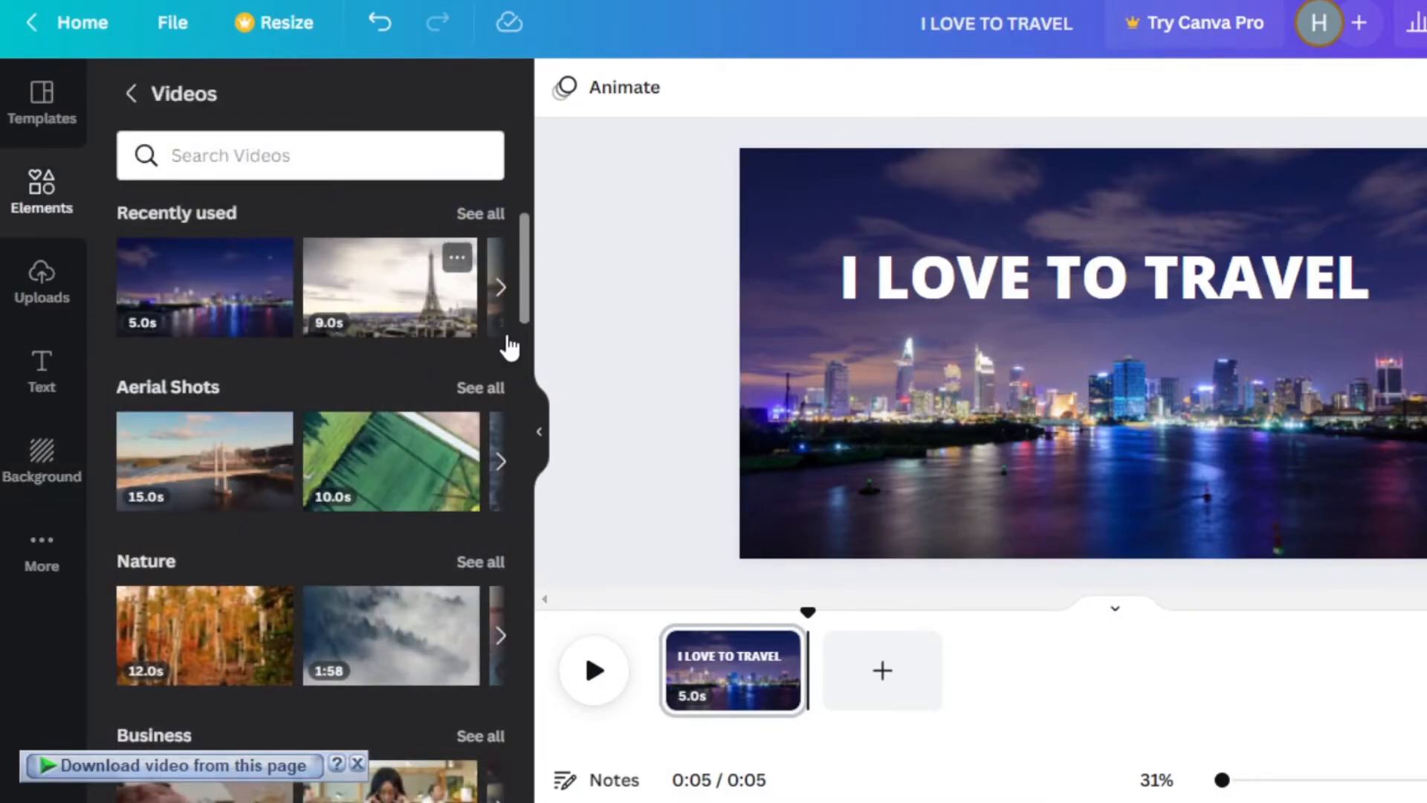
drag(526, 245, 525, 196)
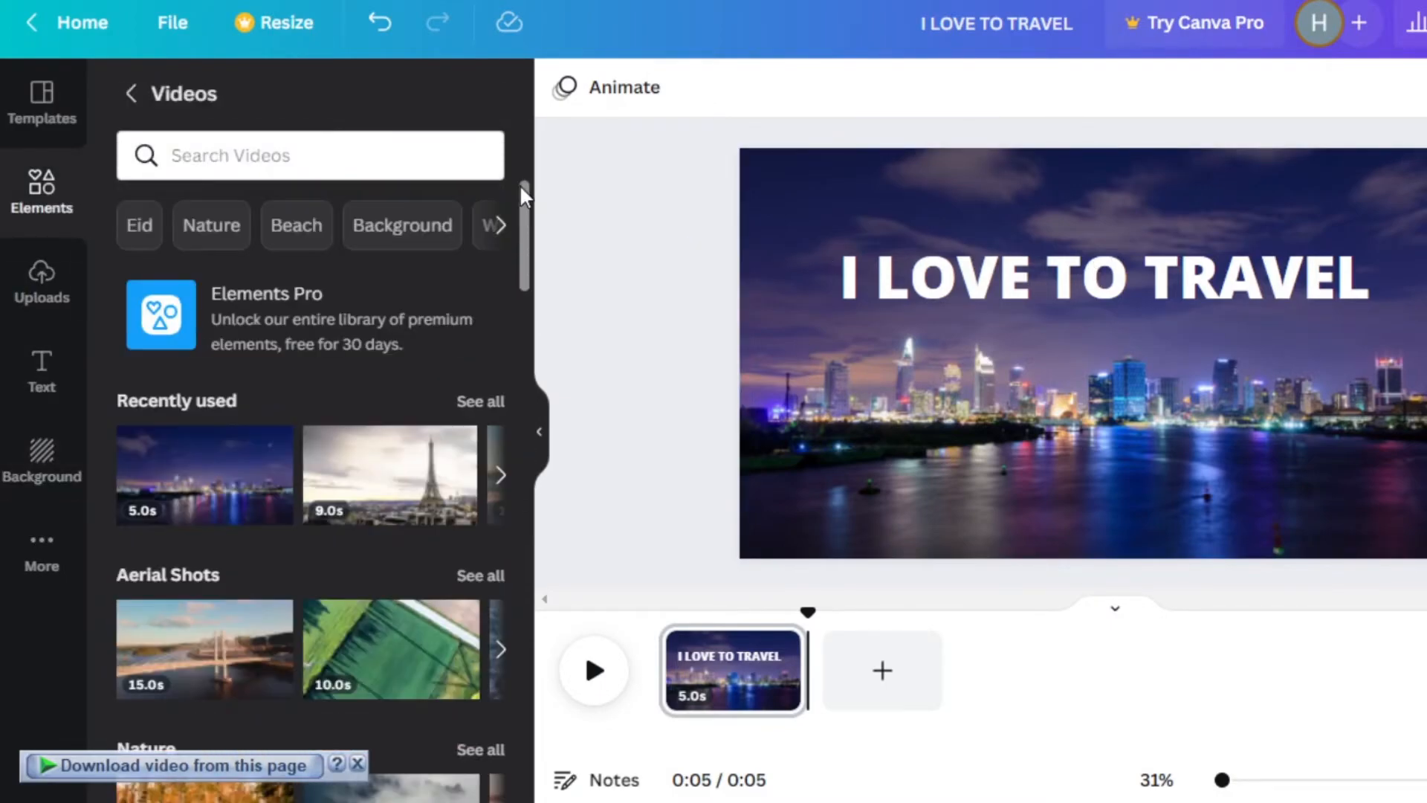
click(129, 95)
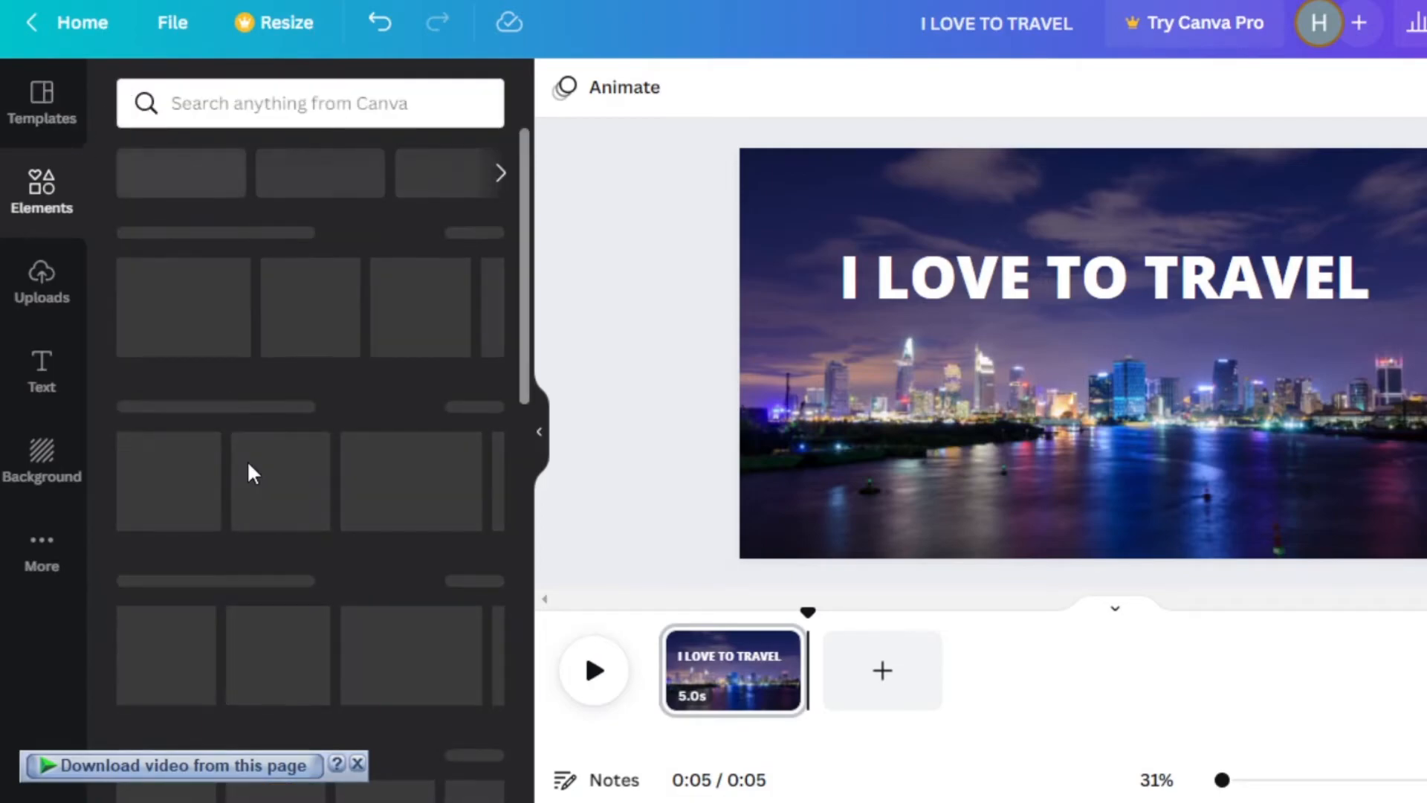
click(341, 414)
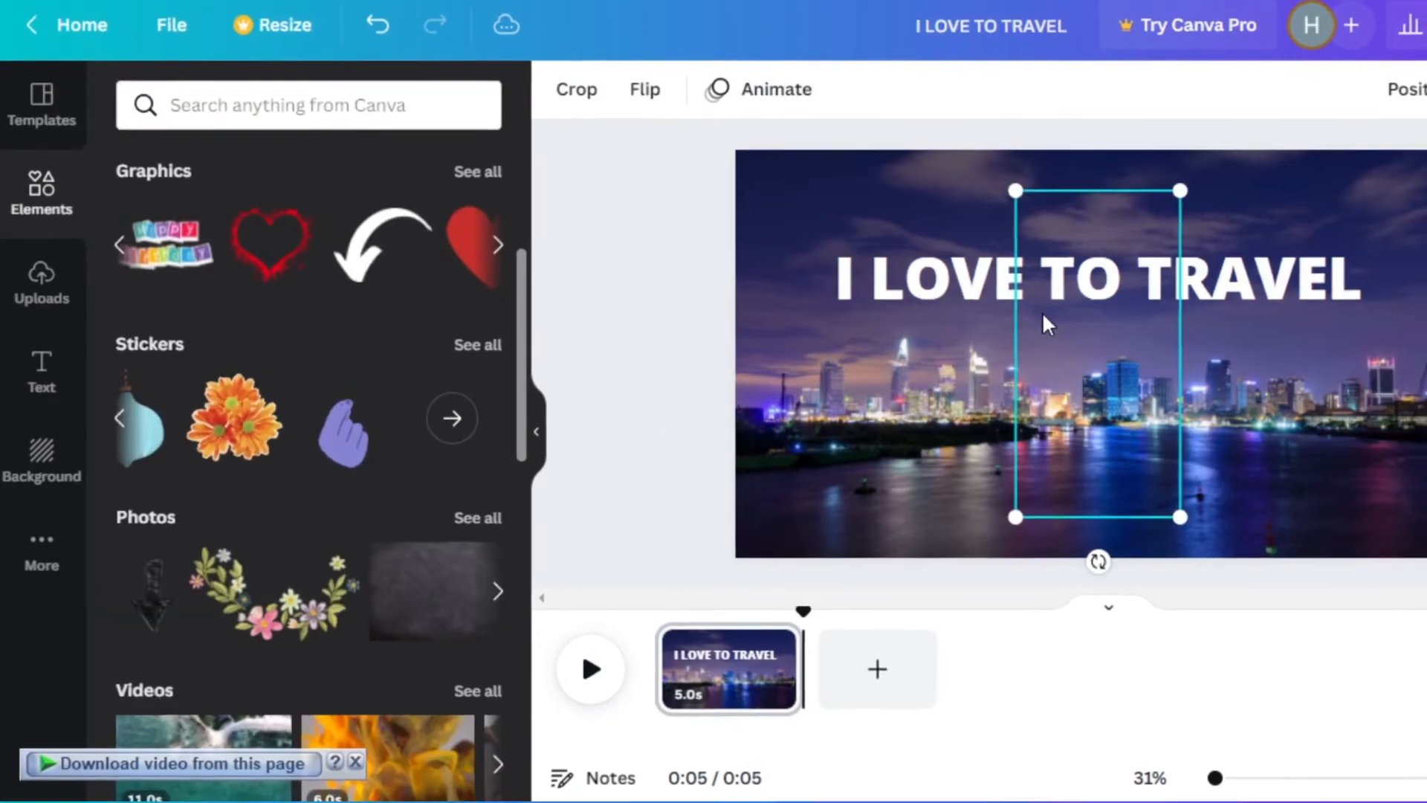
drag(1019, 185, 1074, 377)
drag(1000, 438, 1215, 439)
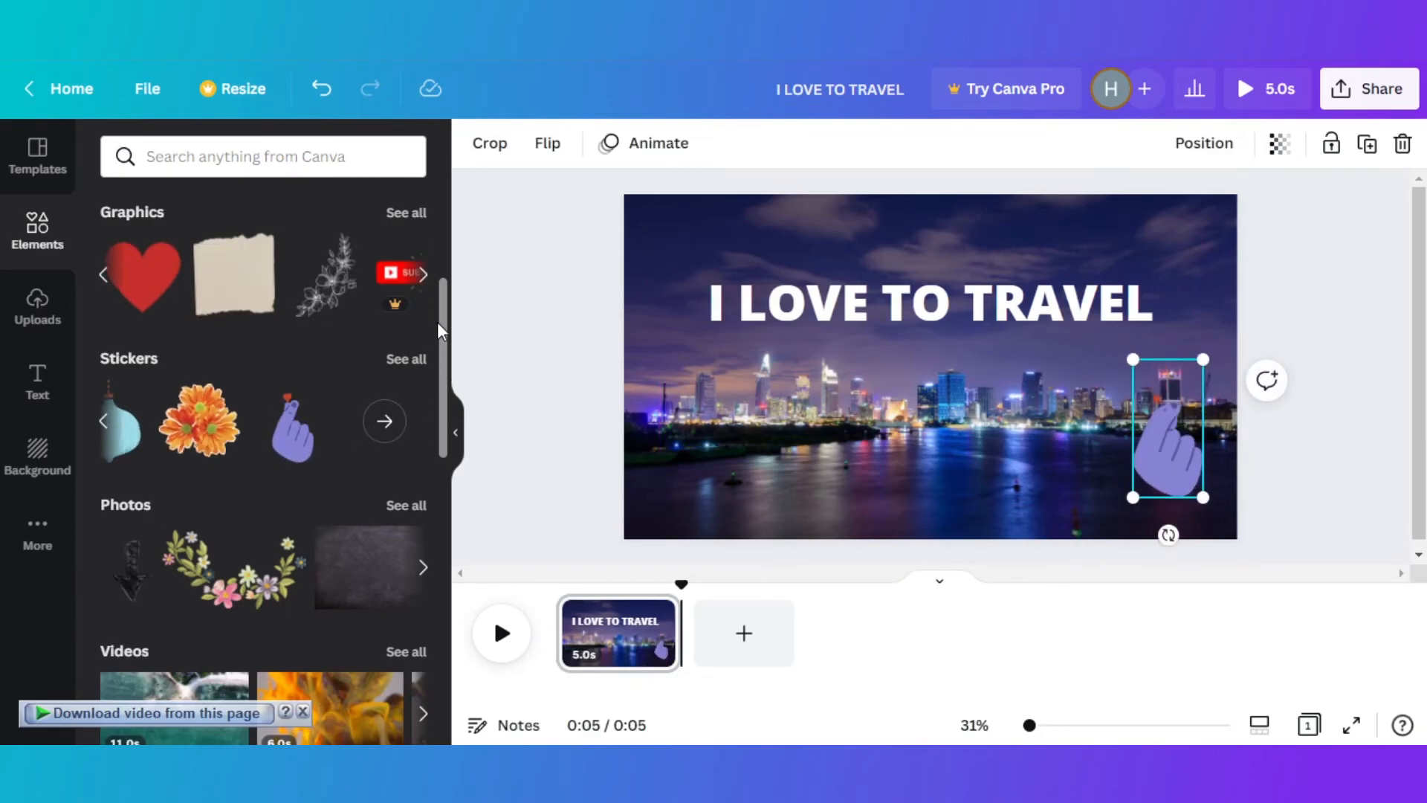
- Look through the audio, chart, table, frame and grid elements and deselect the sticker
drag(441, 314, 455, 510)
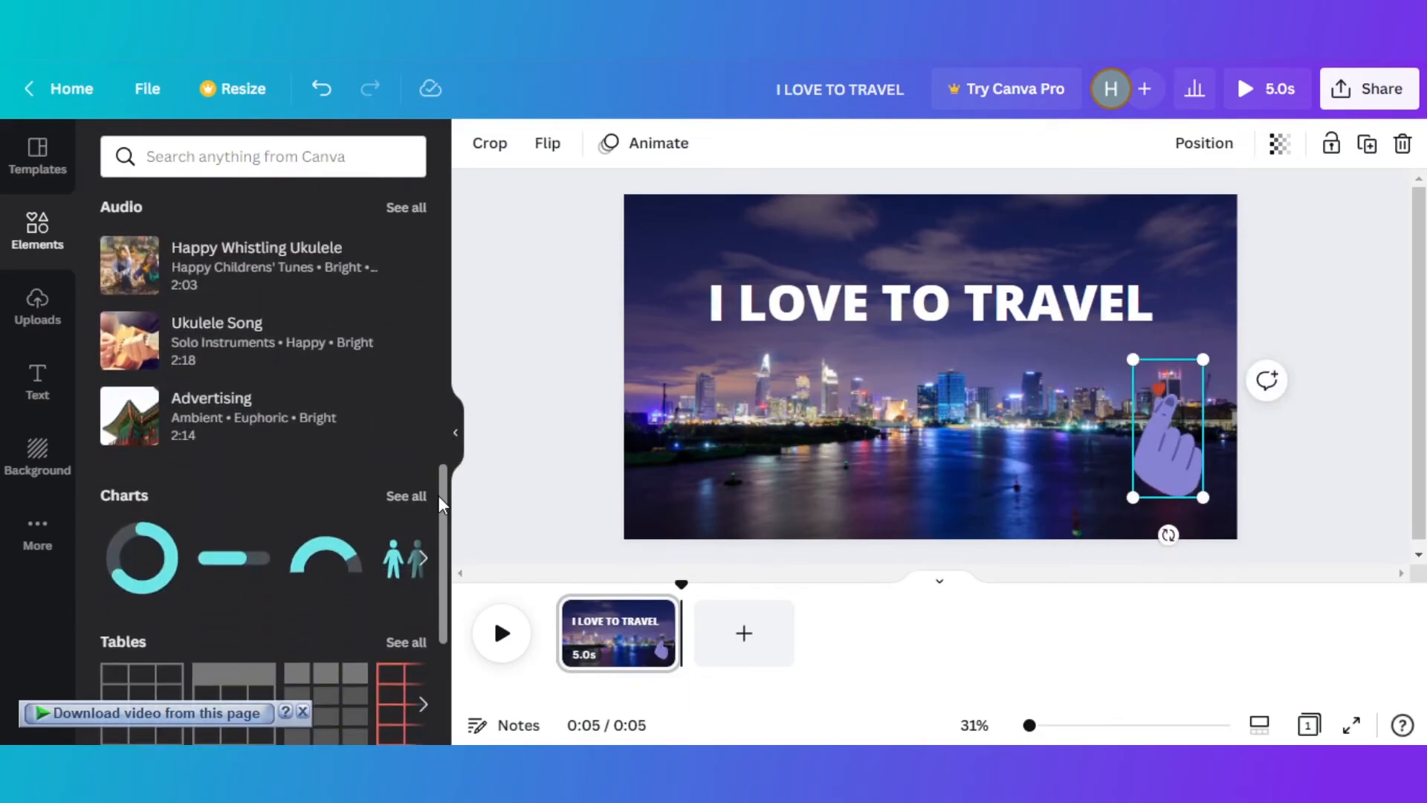
scroll(448, 609, down, 4)
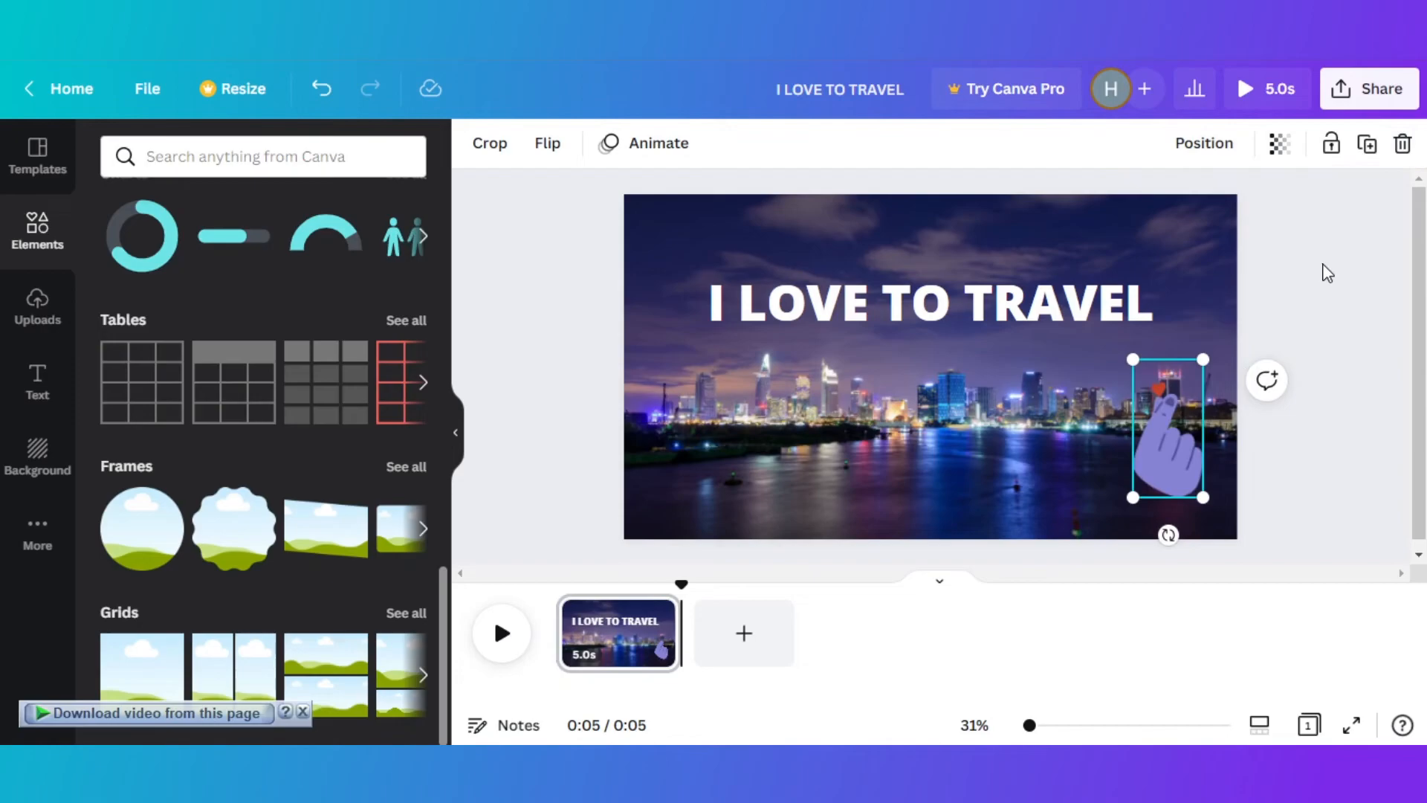
click(950, 260)
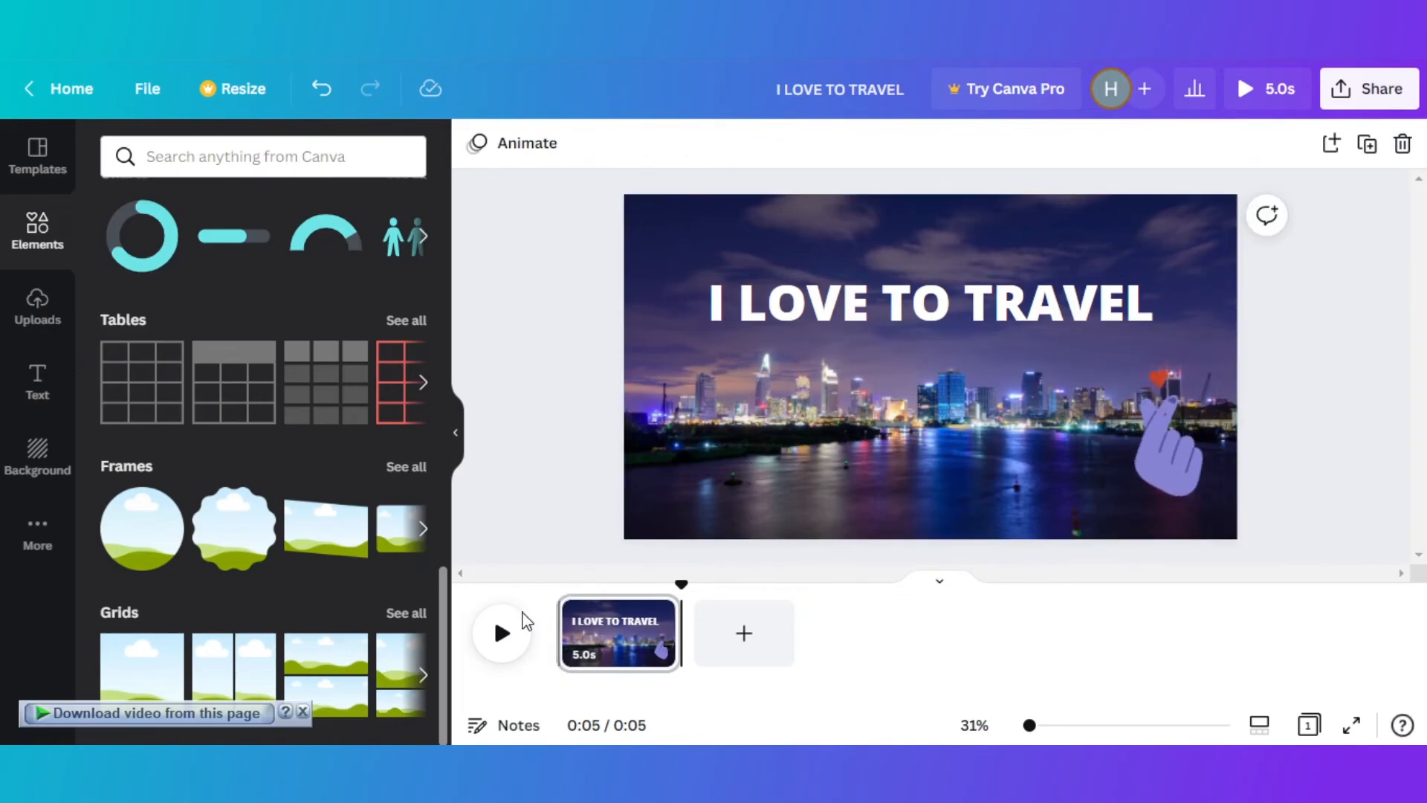
- Play the video to preview the skyline clip with its heading and sticker
click(502, 636)
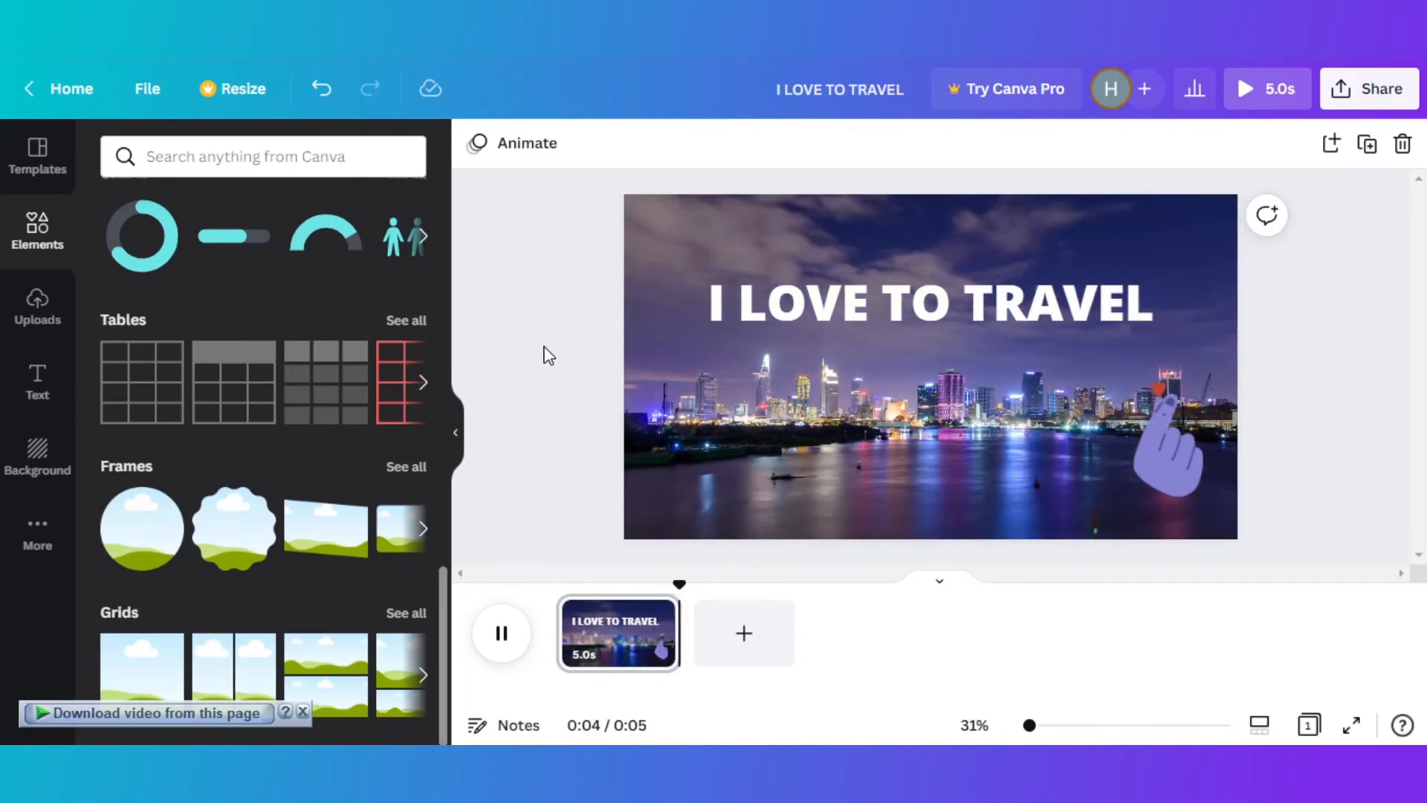
drag(543, 347, 765, 306)
click(526, 245)
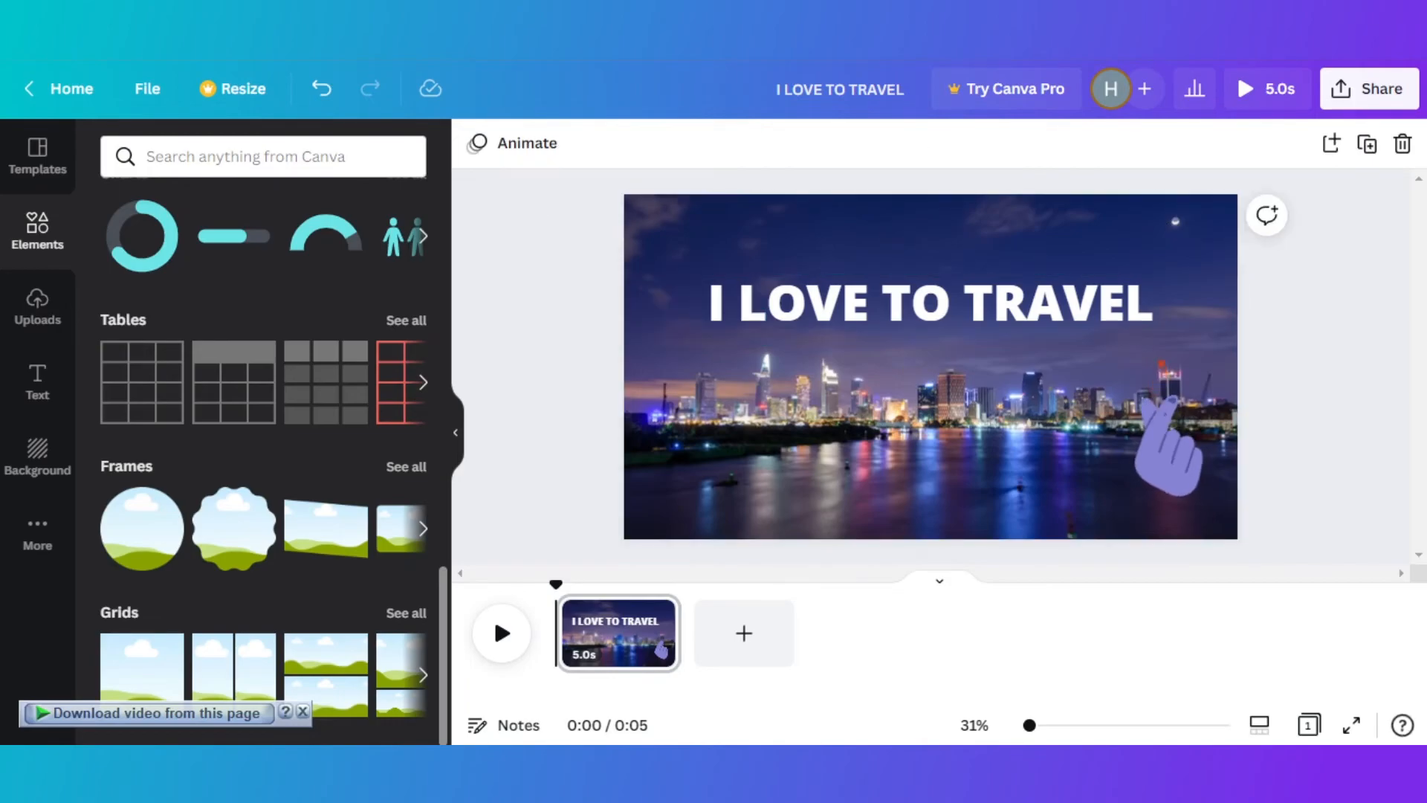
- Download the finished design as an MP4 video
click(1368, 90)
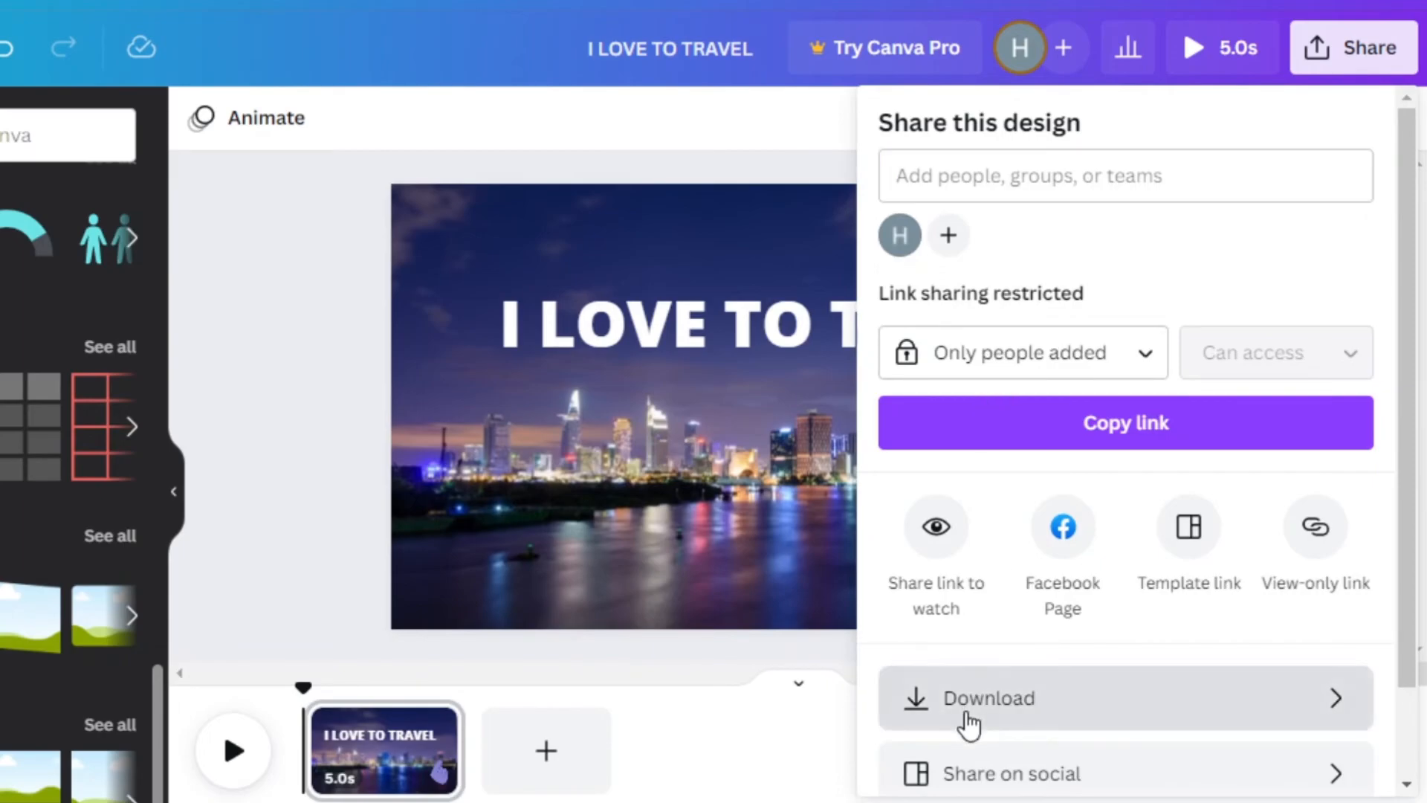
click(966, 714)
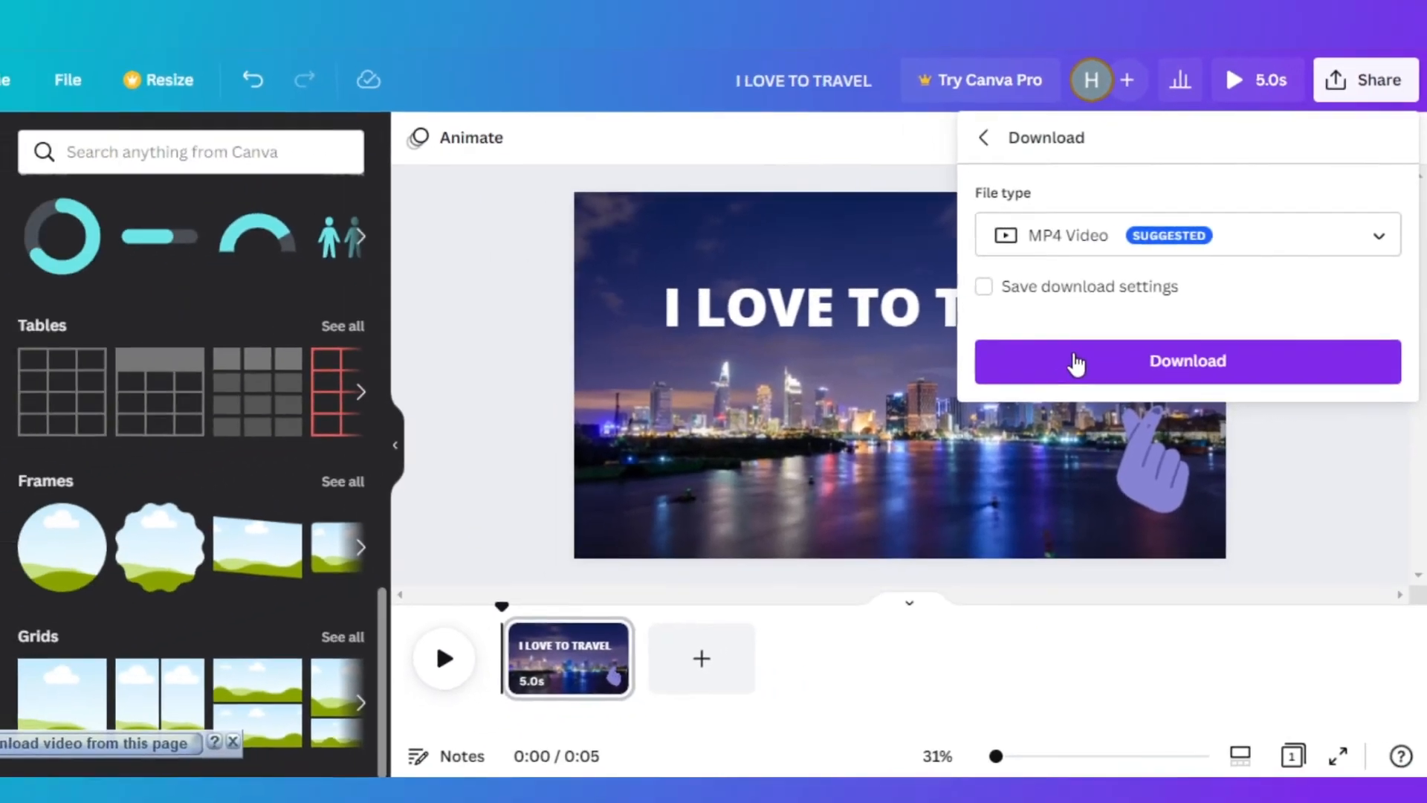
click(997, 390)
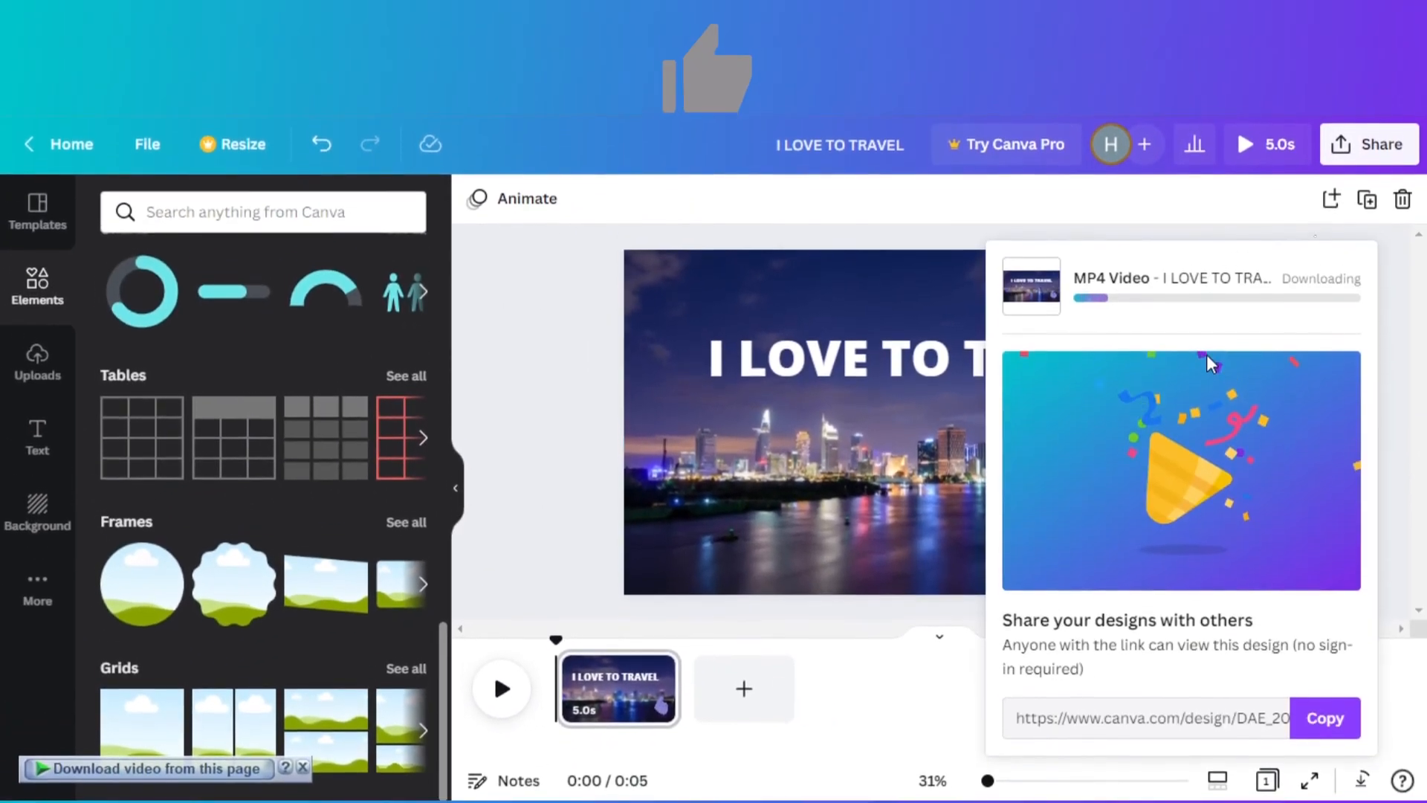